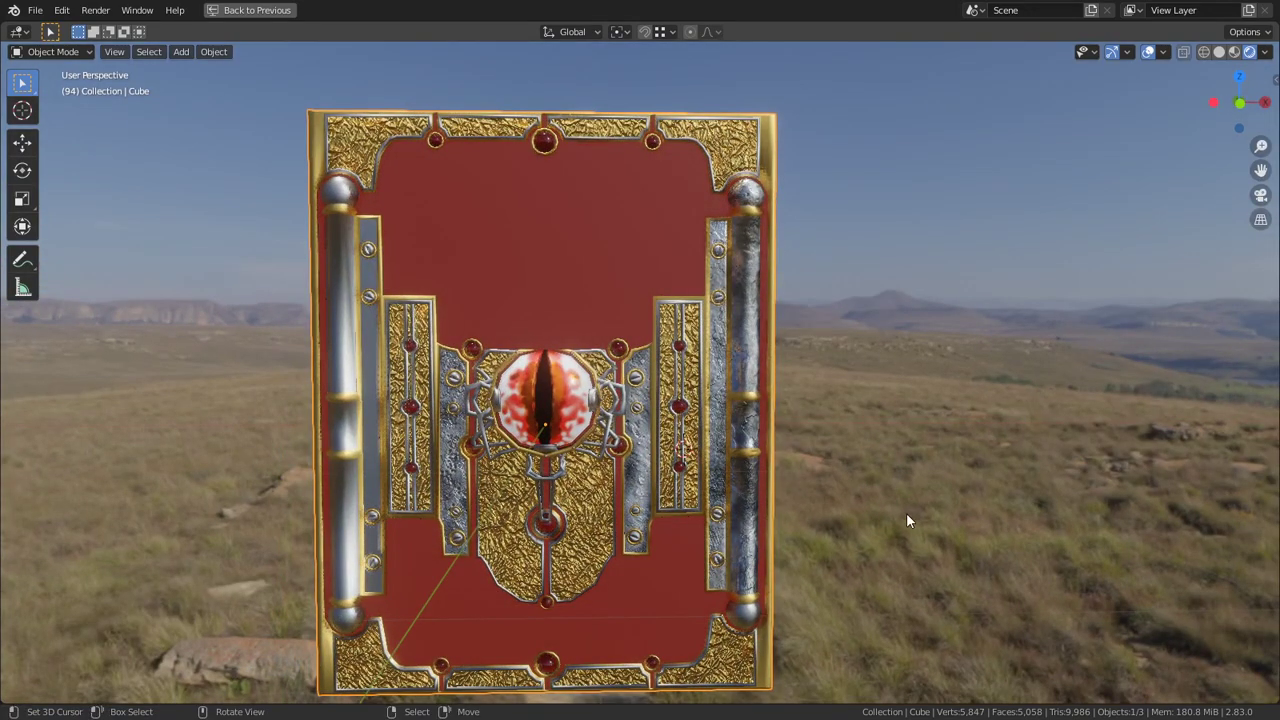
# Step: Examine the decorated book cover from the front, its side trim, the central eye and the plain back
pyautogui.moveTo(870, 519)
pyautogui.keyDown('shift'); pyautogui.mouseDown(button='middle')
pyautogui.moveTo(857, 508)
pyautogui.moveTo(869, 514)
pyautogui.mouseUp(button='middle'); pyautogui.keyUp('shift')
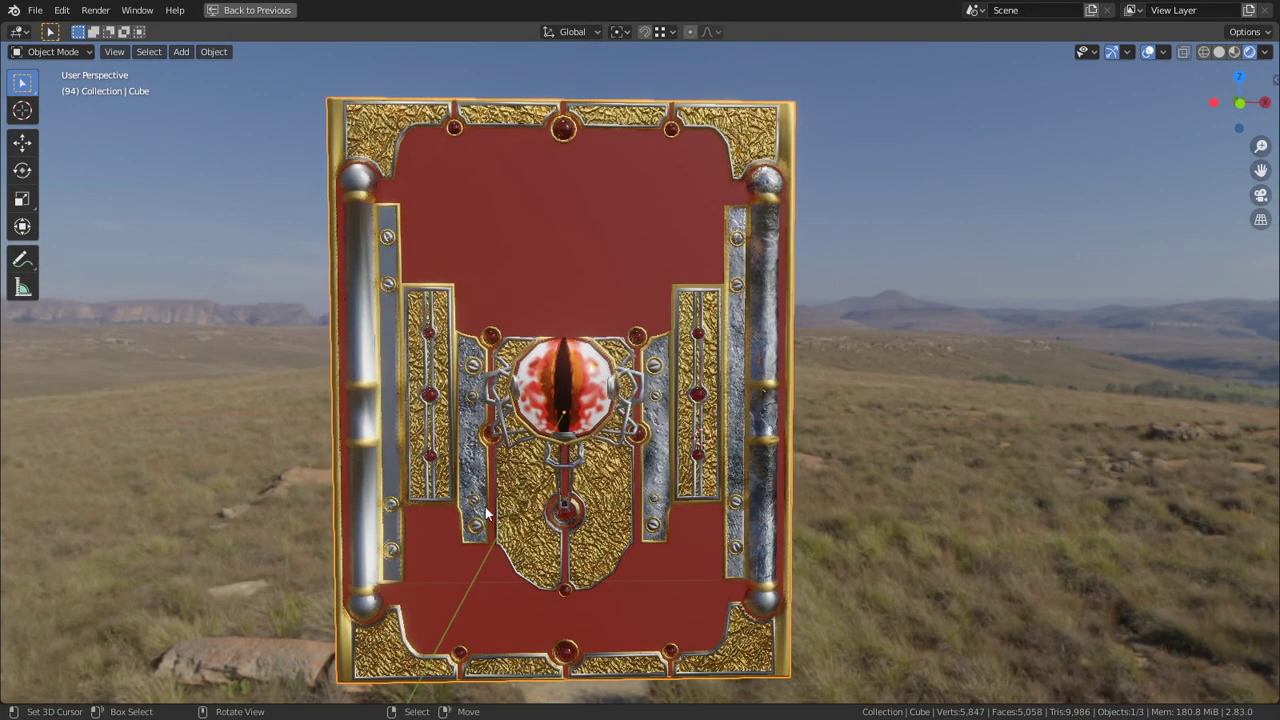
pyautogui.keyDown('ctrl'); pyautogui.moveTo(548, 433); pyautogui.dragTo(341, 335, button='middle'); pyautogui.keyUp('ctrl')
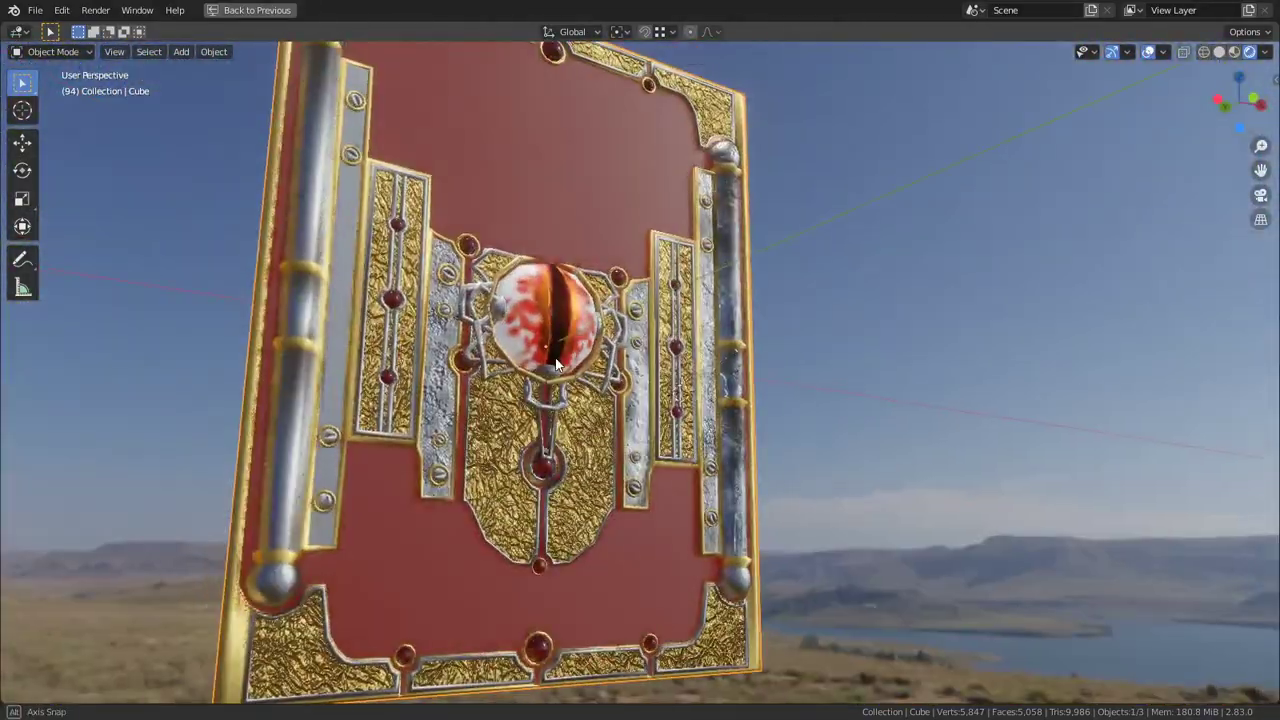
pyautogui.keyDown('alt'); pyautogui.middleClick(330, 334); pyautogui.keyUp('alt')
pyautogui.scroll(6, 536, 383)
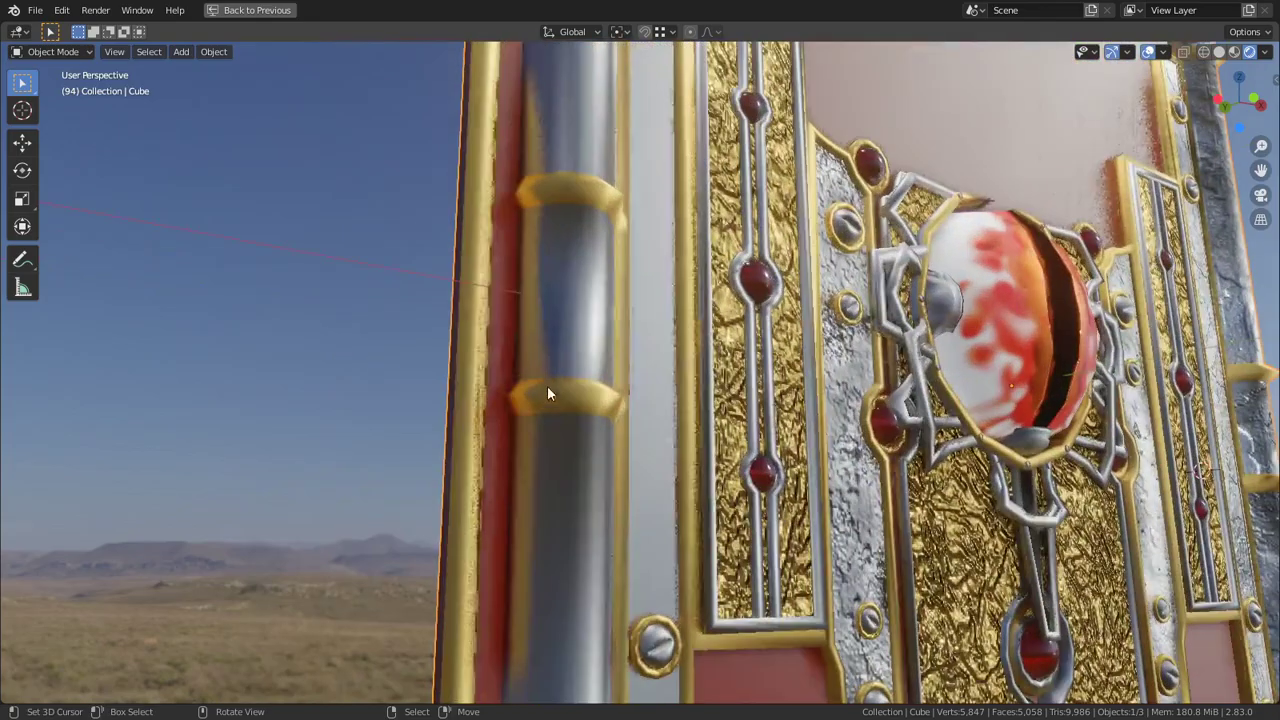
pyautogui.keyDown('shift'); pyautogui.moveTo(667, 247); pyautogui.dragTo(562, 188, button='middle'); pyautogui.keyUp('shift')
pyautogui.scroll(-6, 479, 502)
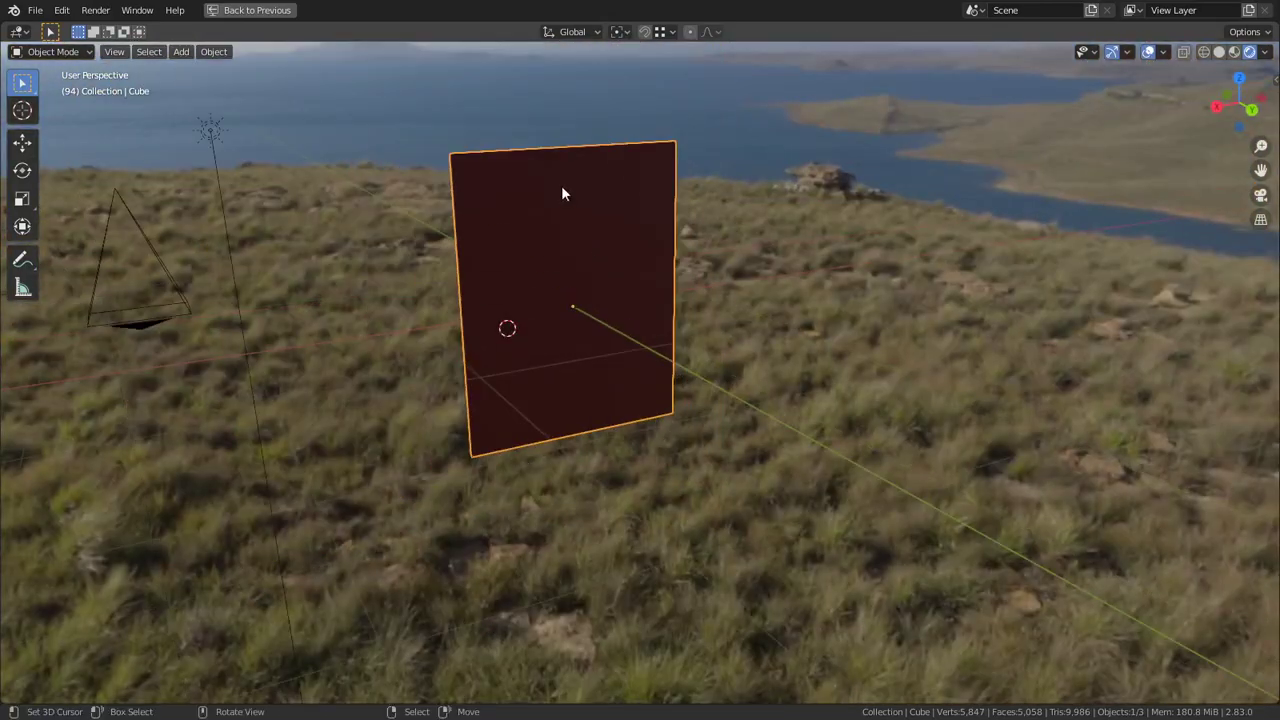
pyautogui.moveTo(622, 462); pyautogui.dragTo(814, 420, button='middle')
pyautogui.scroll(6, 814, 420)
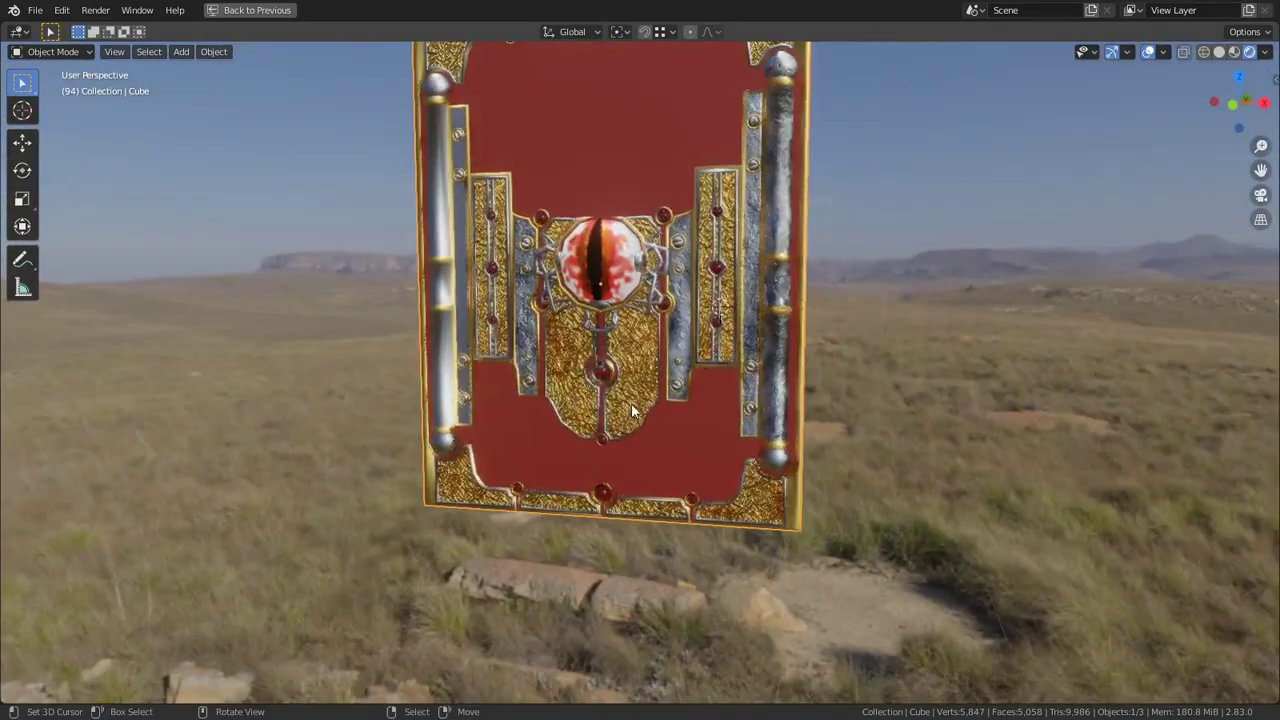
# Step: Enter Edit Mode on the book and select the linked silver plate beside the eye, with linked selection delimited by Normal
pyautogui.press('Tab')
pyautogui.scroll(-3, 708, 353)
pyautogui.keyDown('shift'); pyautogui.moveTo(708, 353); pyautogui.dragTo(680, 425, button='middle'); pyautogui.keyUp('shift')
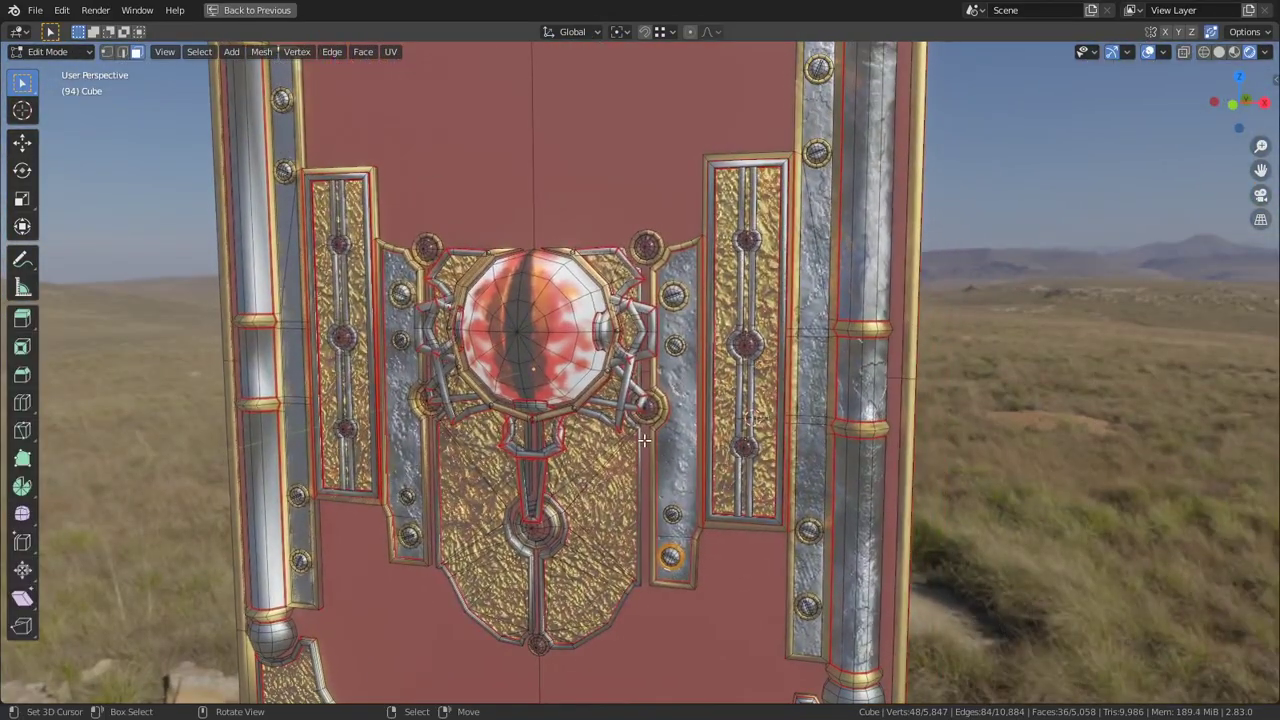
pyautogui.scroll(-3, 670, 458)
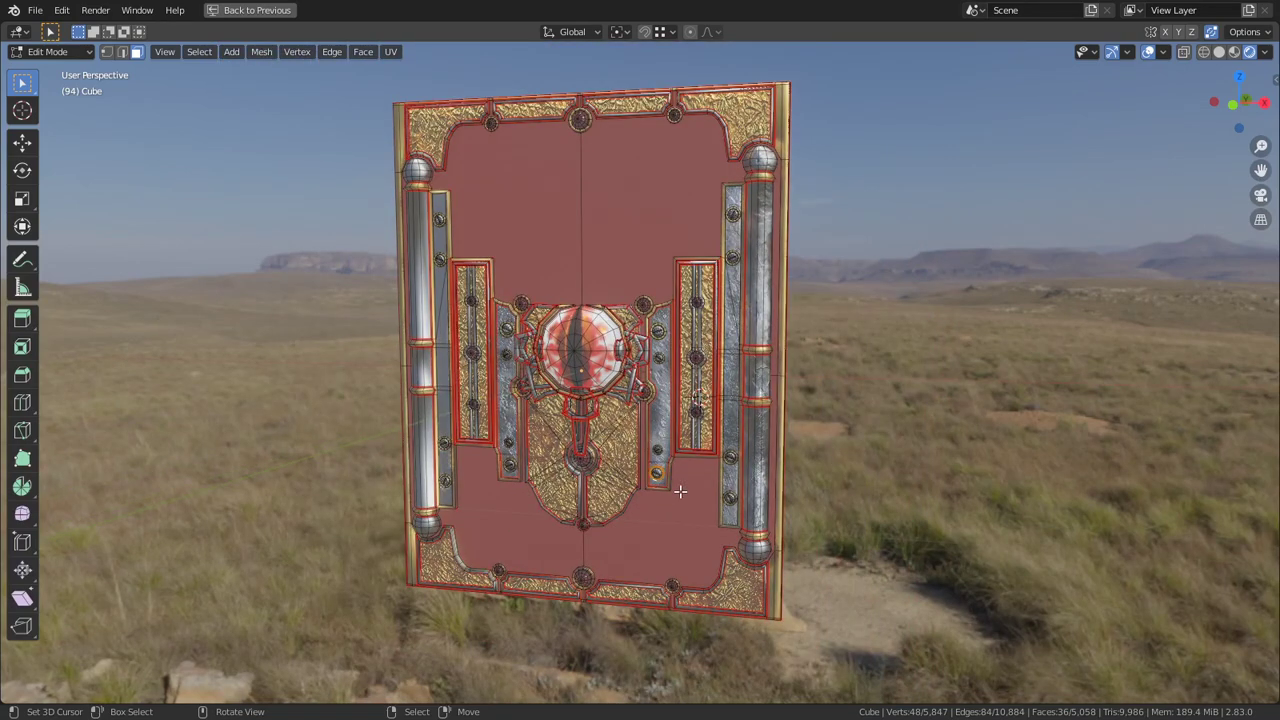
pyautogui.scroll(4, 680, 491)
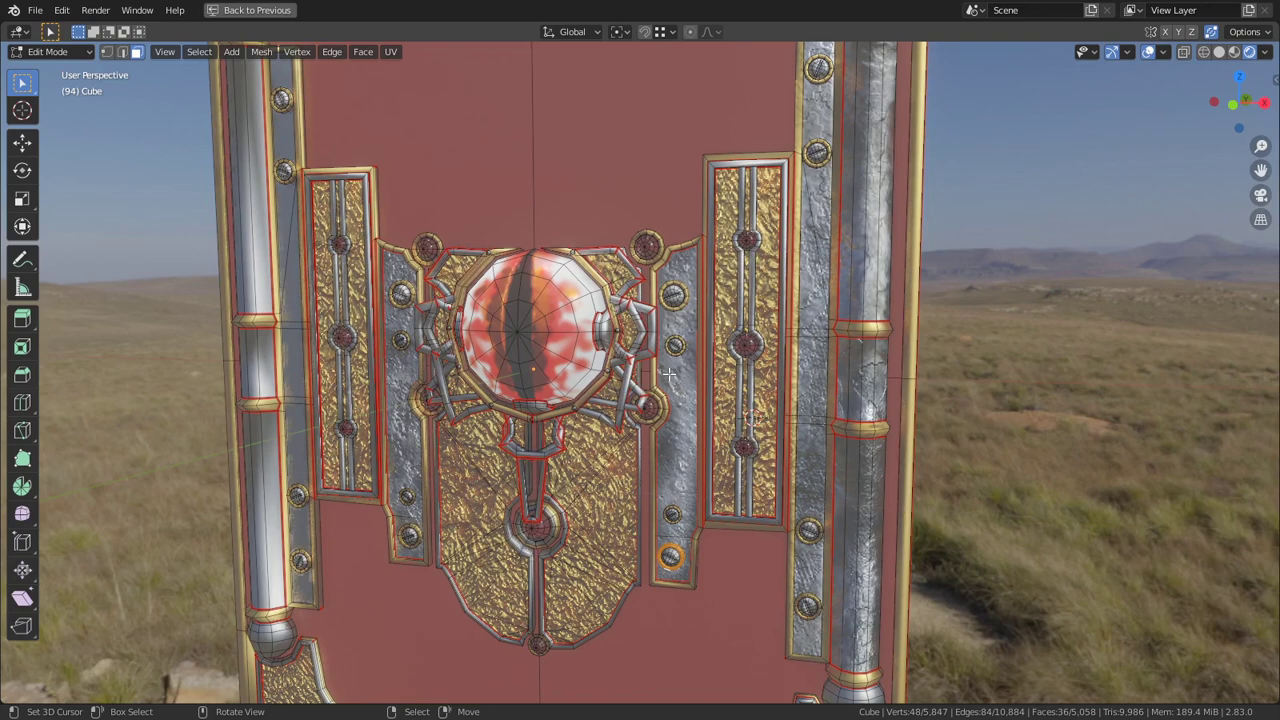
pyautogui.press('l')
pyautogui.click(215, 621)
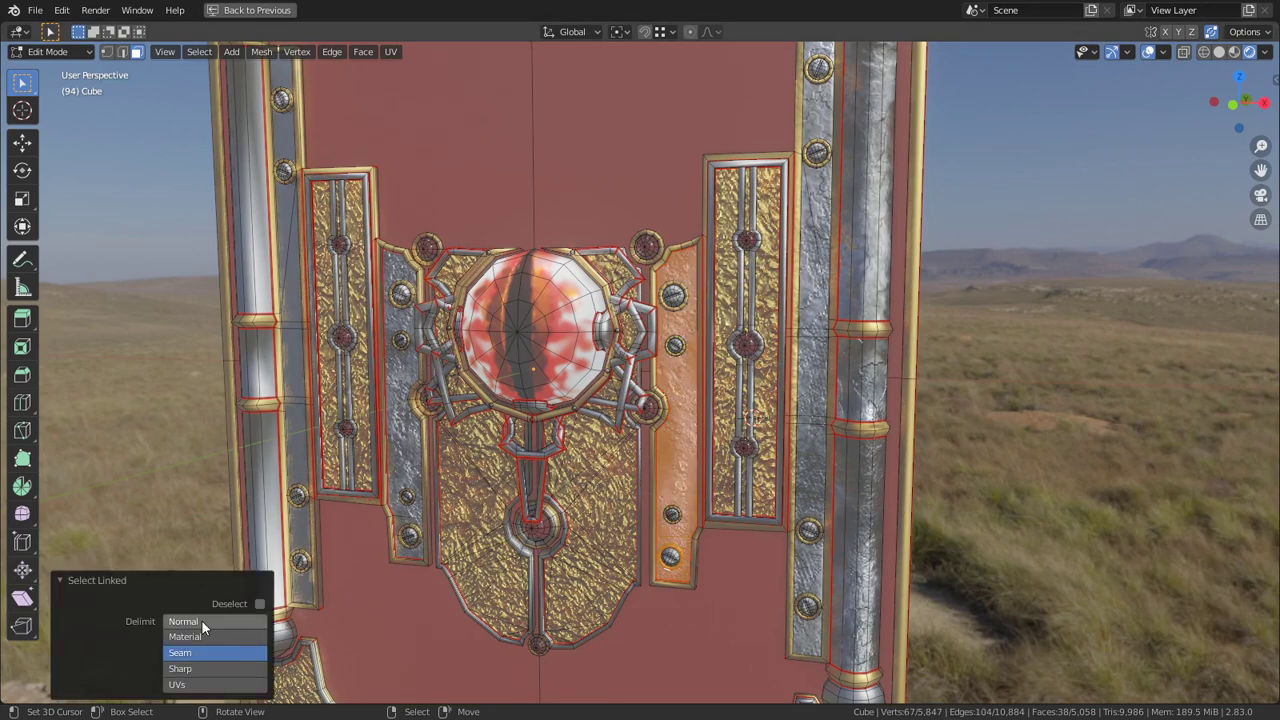
pyautogui.click(202, 621)
# Step: Extend the linked selection to the column, outer plate and gold panel with its inner rods on the same side of the eye
pyautogui.press('l')
pyautogui.moveTo(728, 376); pyautogui.dragTo(693, 283, button='middle')
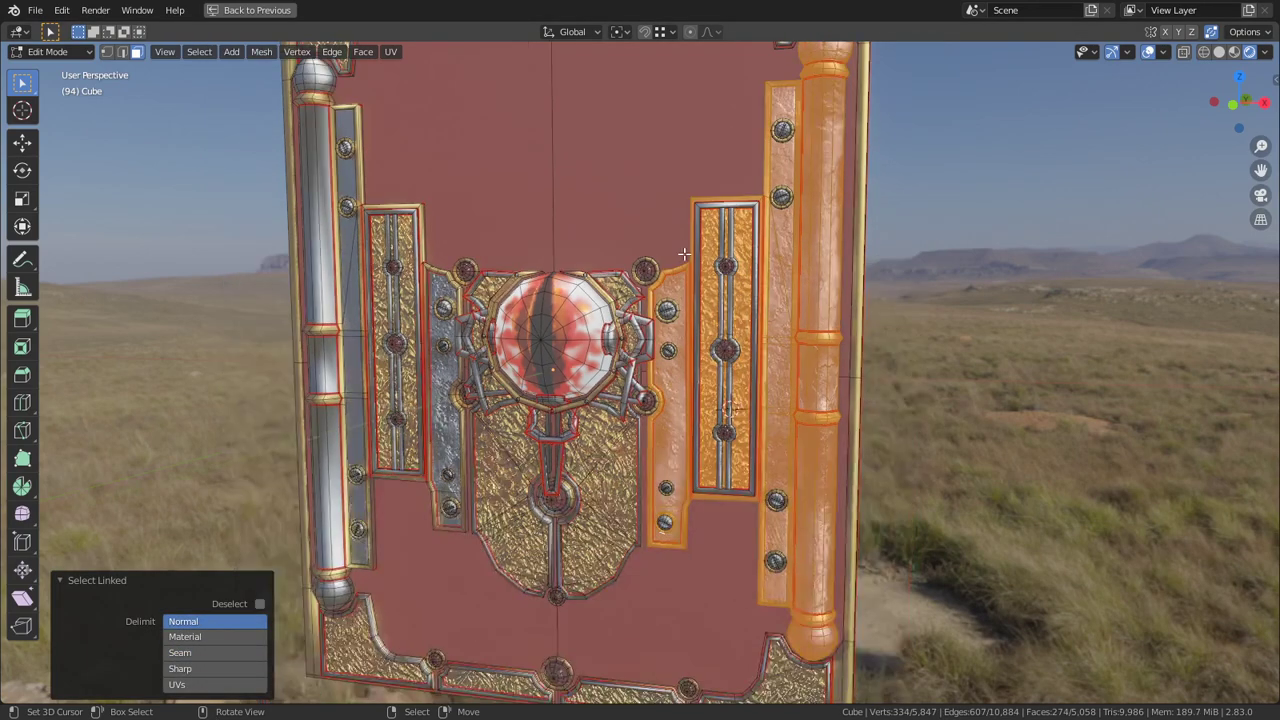
pyautogui.scroll(2, 693, 283)
pyautogui.press('l')
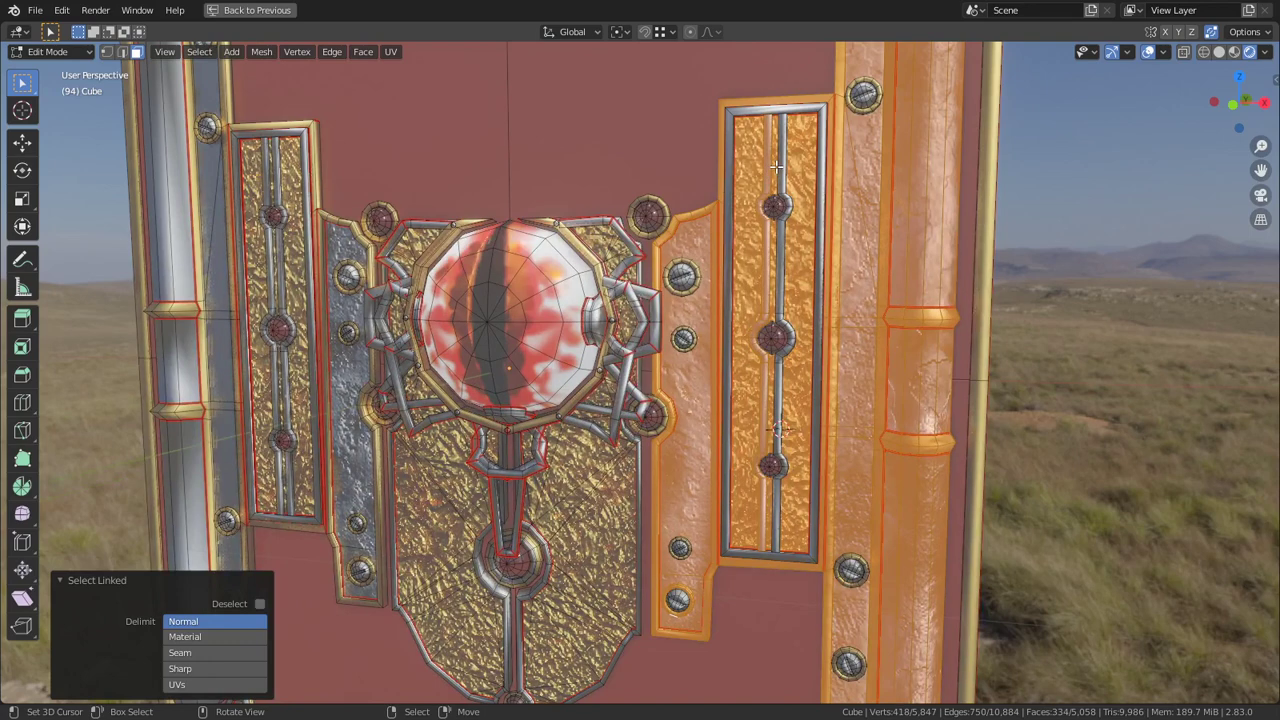
pyautogui.press('l')
pyautogui.press('l')
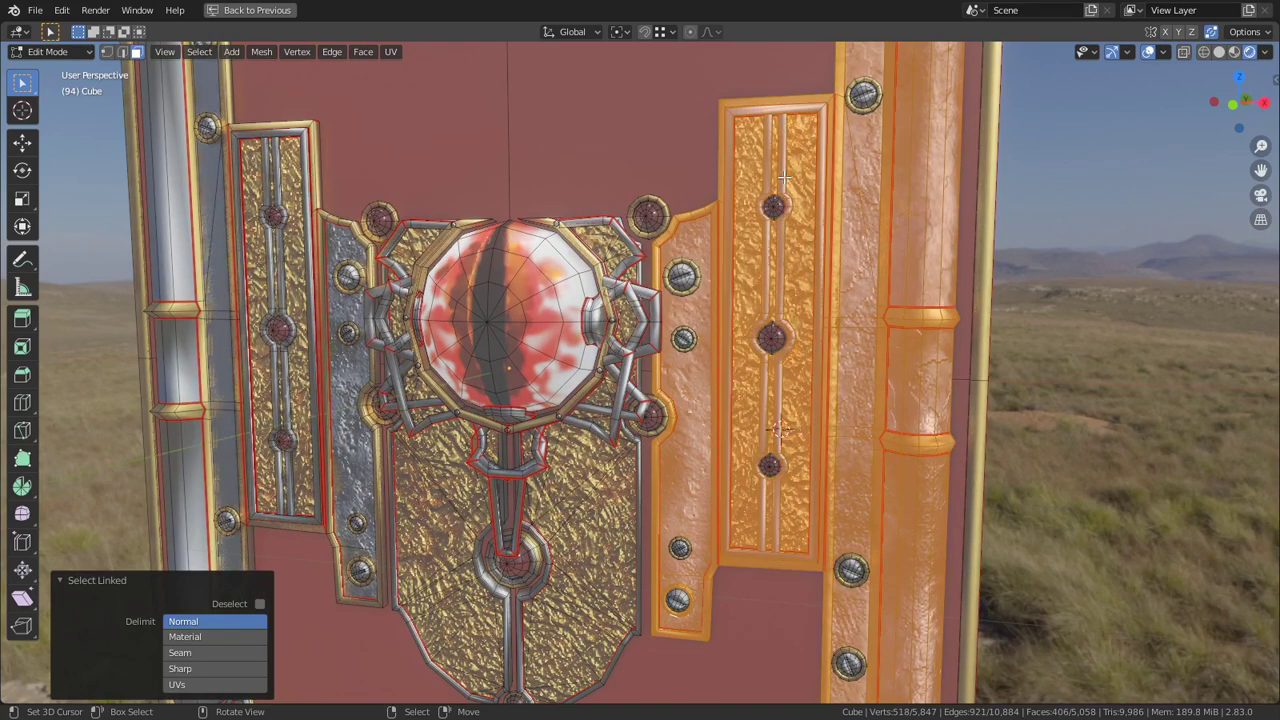
# Step: Add the gold border frame and the opposite column, plates and gold panel to the linked selection
pyautogui.scroll(-6, 785, 178)
pyautogui.press('l')
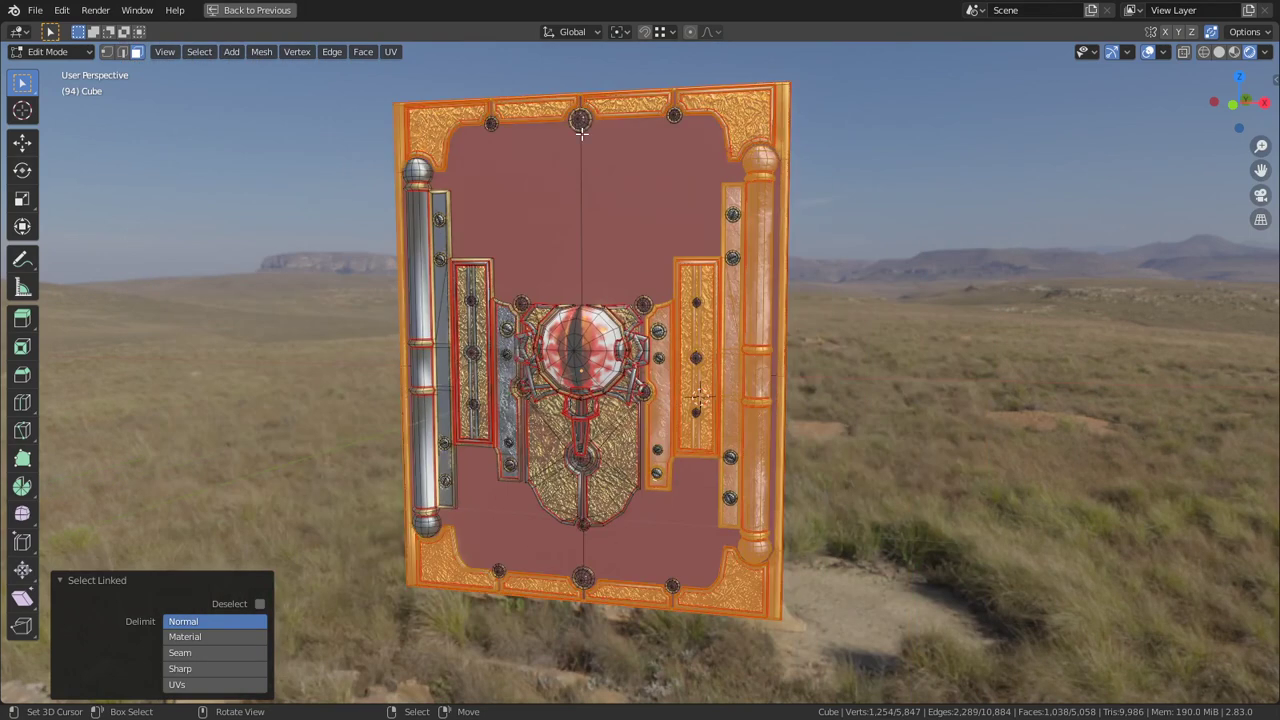
pyautogui.press('l')
pyautogui.press('l')
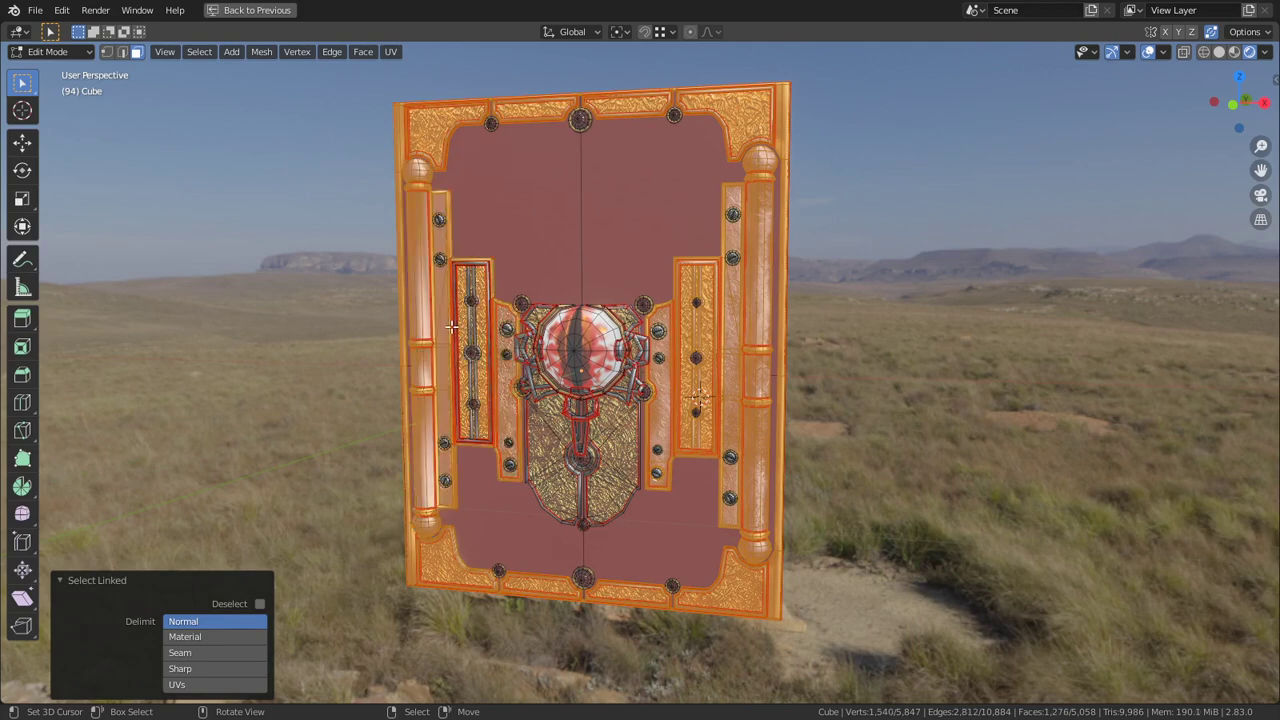
pyautogui.scroll(5, 532, 374)
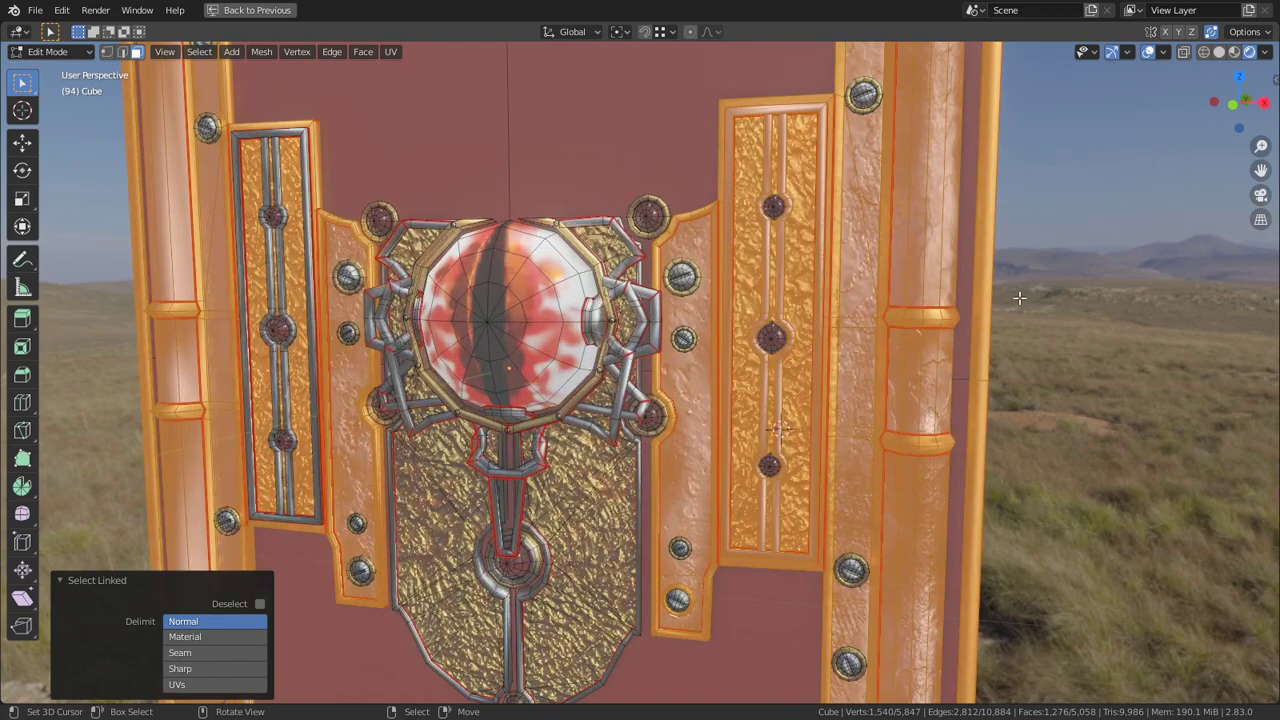
pyautogui.scroll(-5, 779, 497)
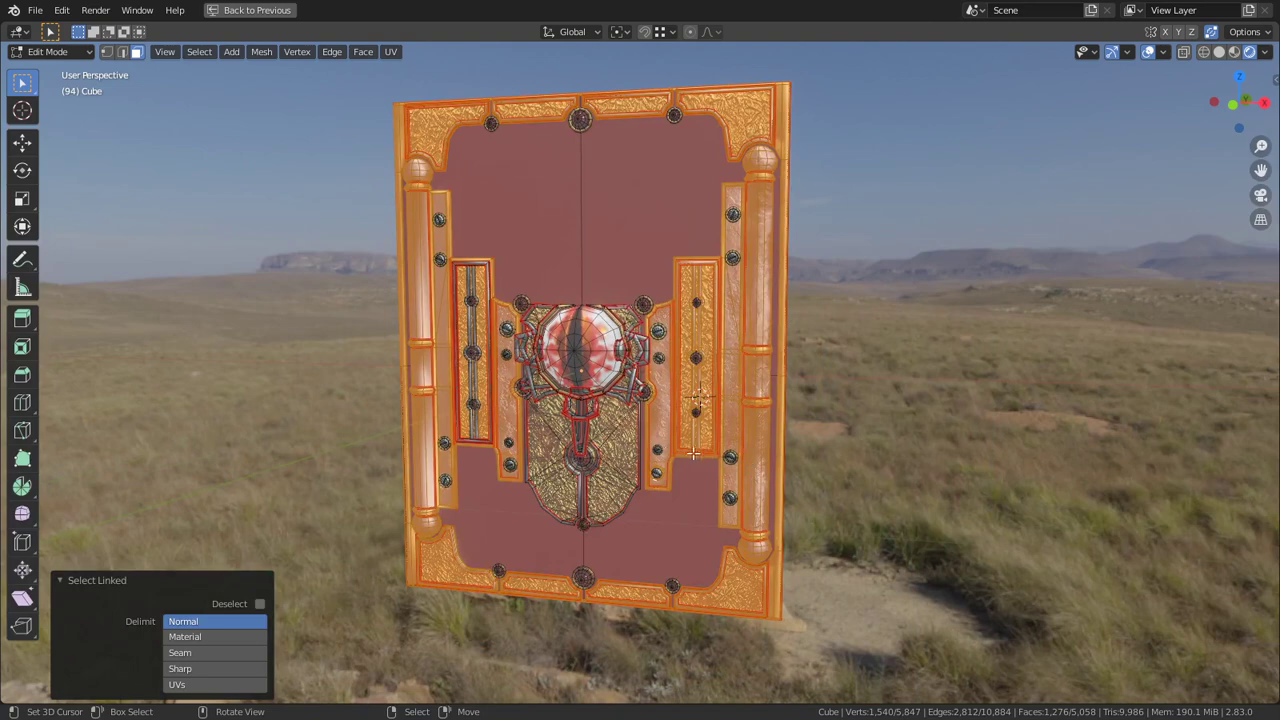
# Step: Move the triangular gold face below the eye by -0.017715 m in X and -0.004548 m in Y
pyautogui.moveTo(618, 460); pyautogui.dragTo(614, 459)
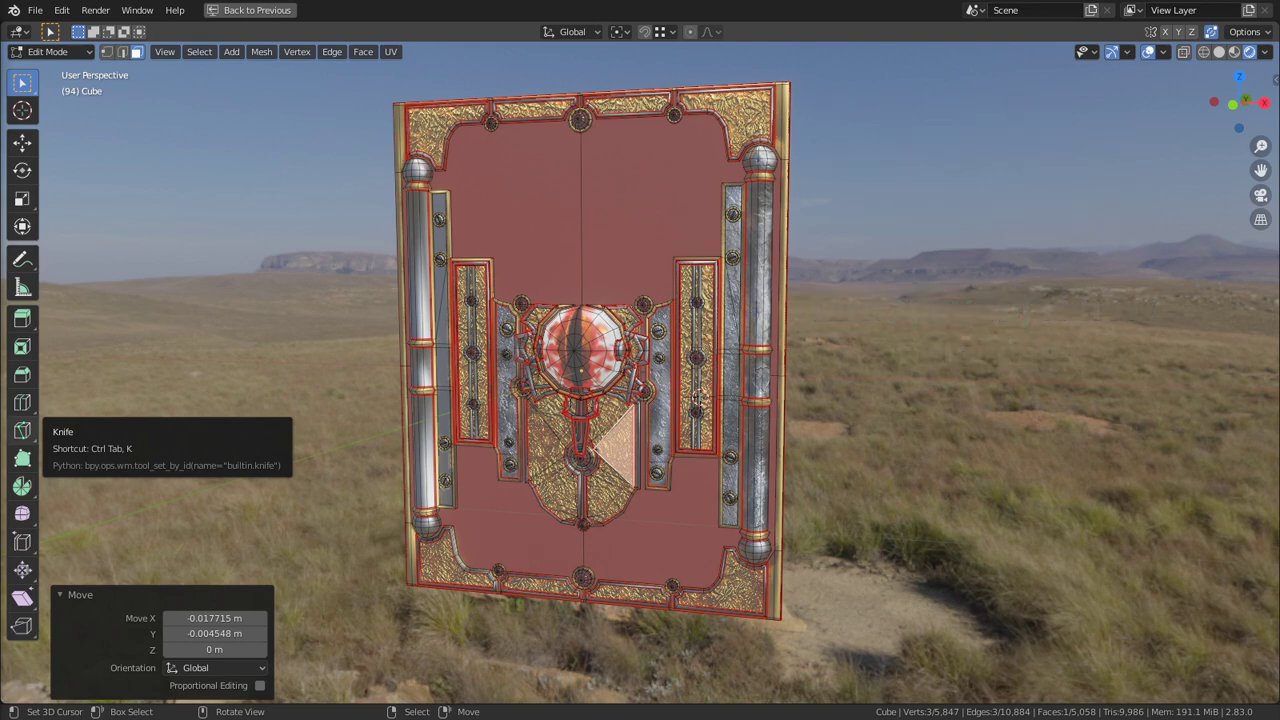
pyautogui.moveTo(439, 283); pyautogui.dragTo(535, 317, button='middle')
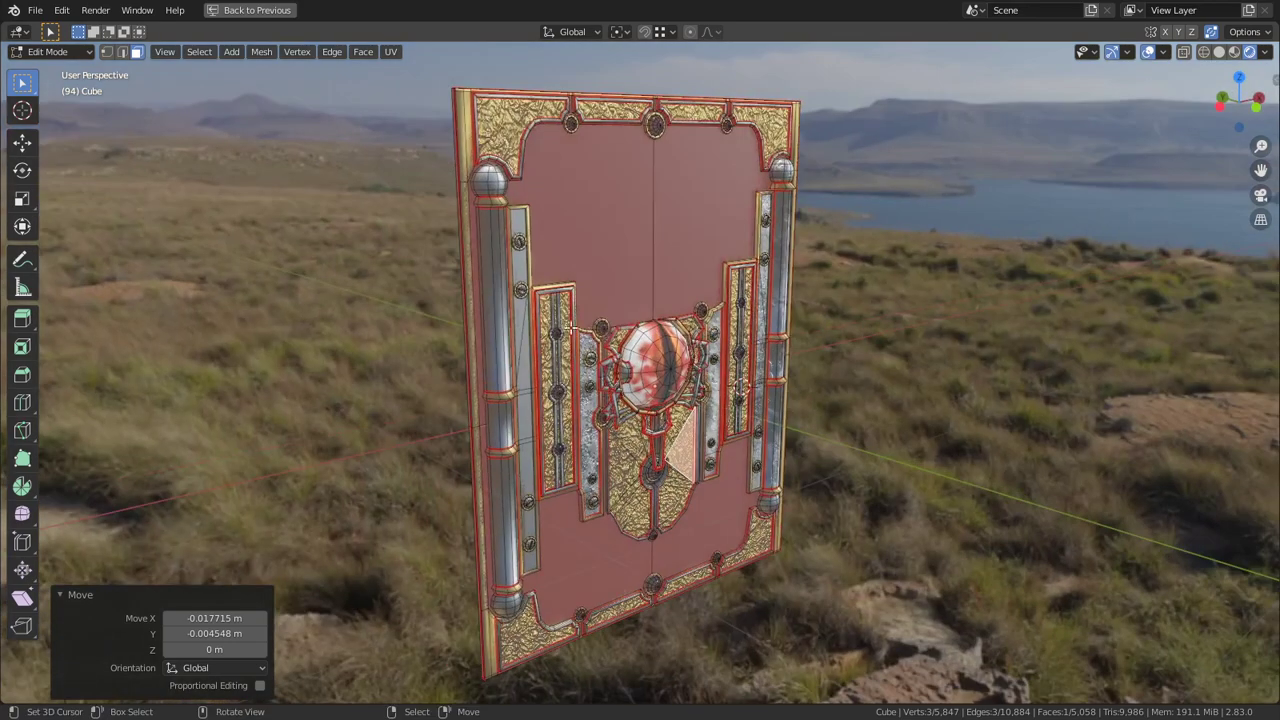
pyautogui.moveTo(412, 313); pyautogui.dragTo(207, 156, button='middle')
pyautogui.scroll(-1, 109, 181)
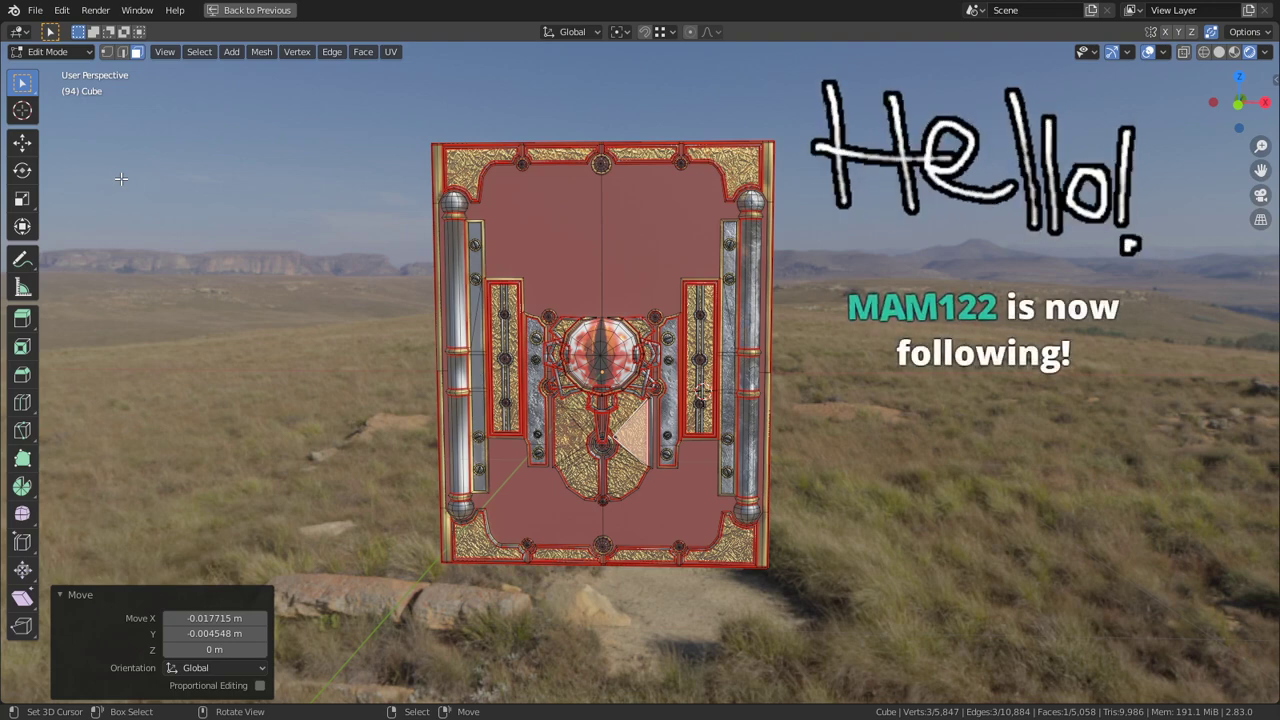
# Step: Open the recent file Aboleth.blend without saving the changes to Monster's Manual Texture
pyautogui.click(35, 10)
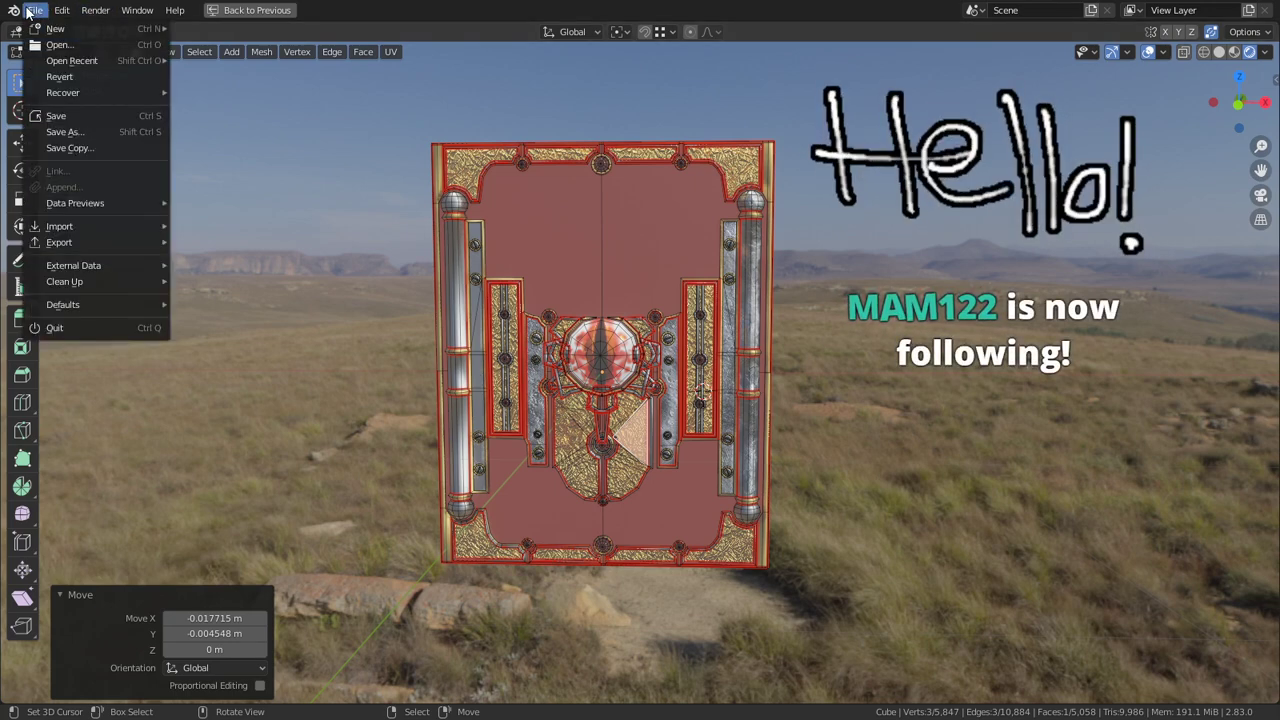
pyautogui.moveTo(62, 10)
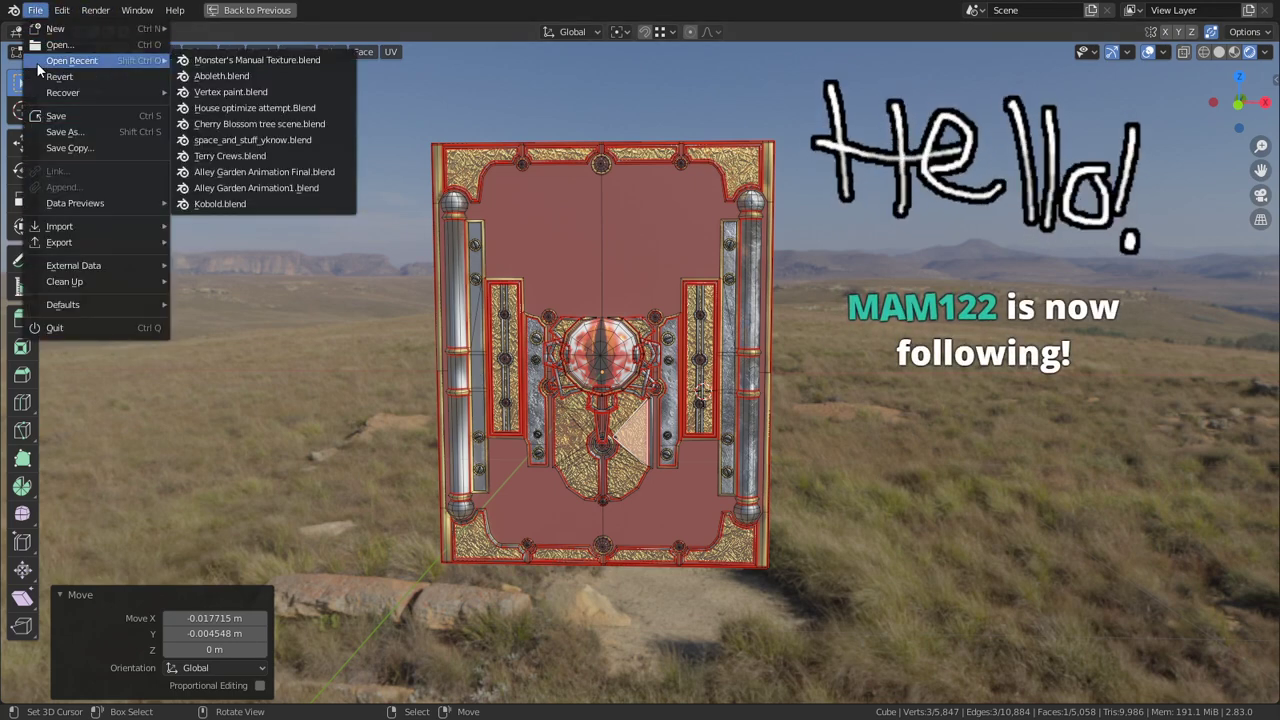
pyautogui.click(35, 10)
pyautogui.moveTo(97, 62)
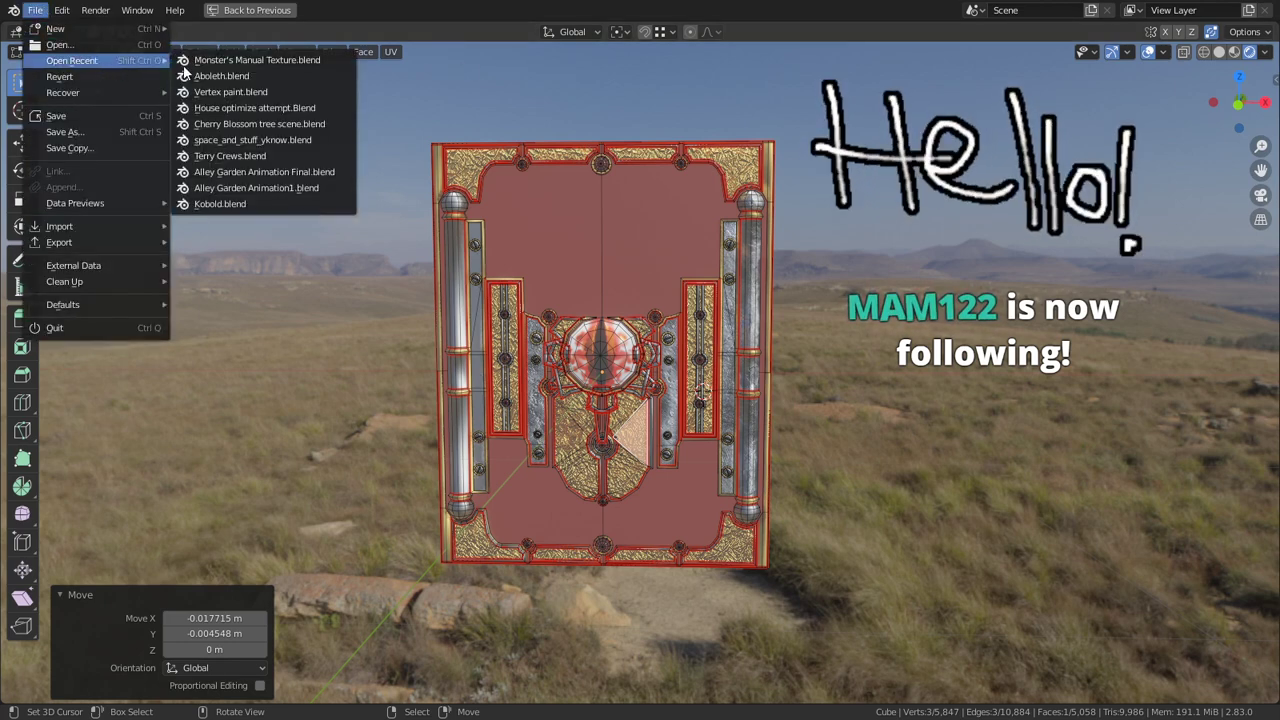
pyautogui.click(269, 78)
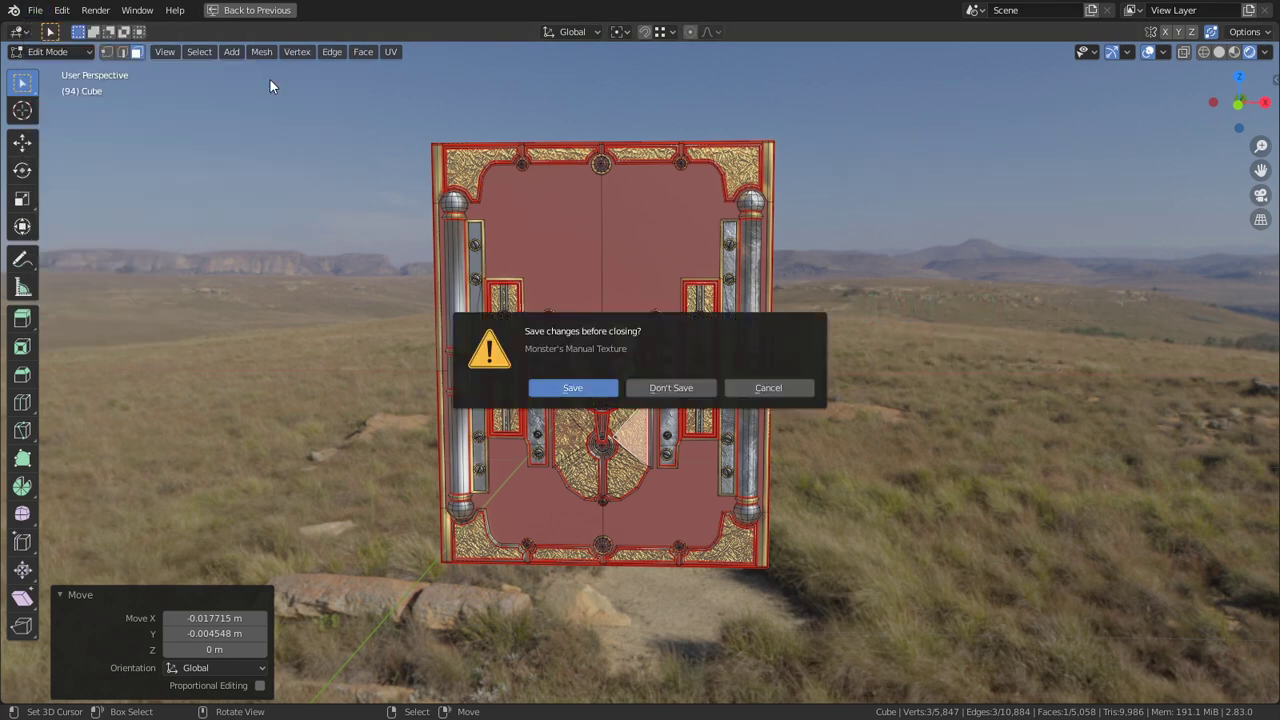
pyautogui.click(664, 393)
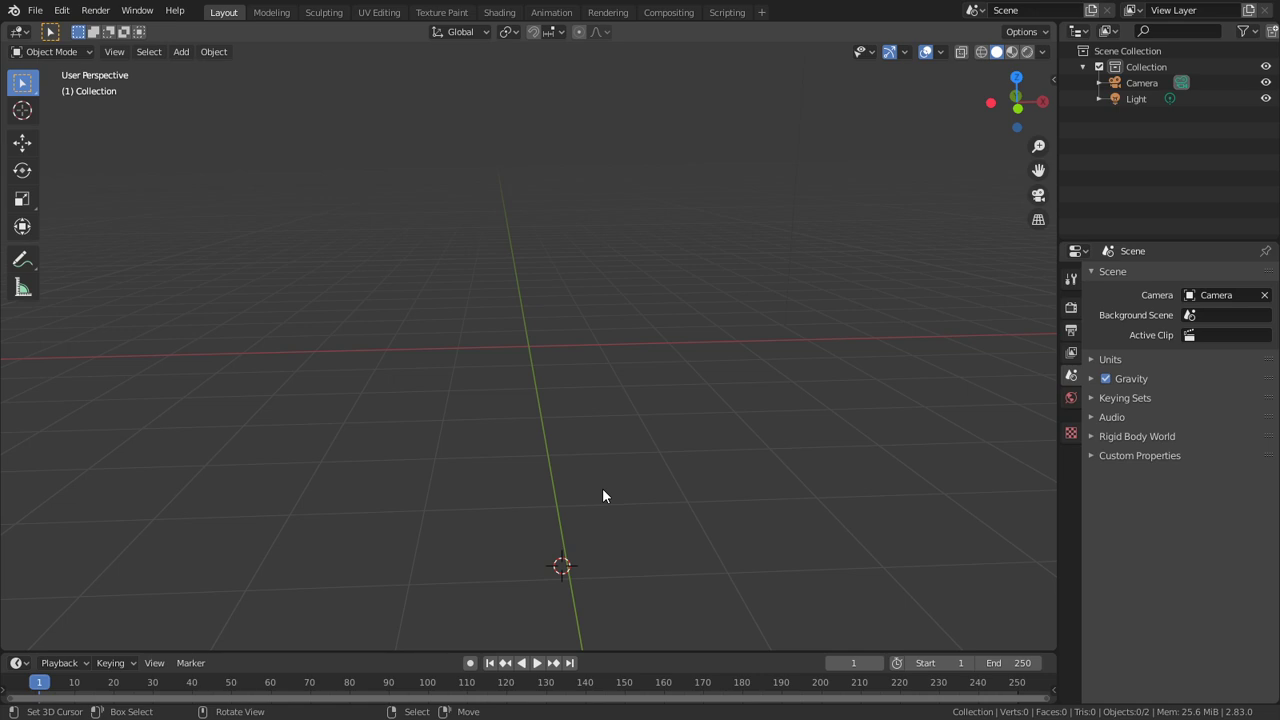
# Step: Switch to Chrome and show the Ecosia new tab page in full screen
pyautogui.hotkey('alt', 'Tab')
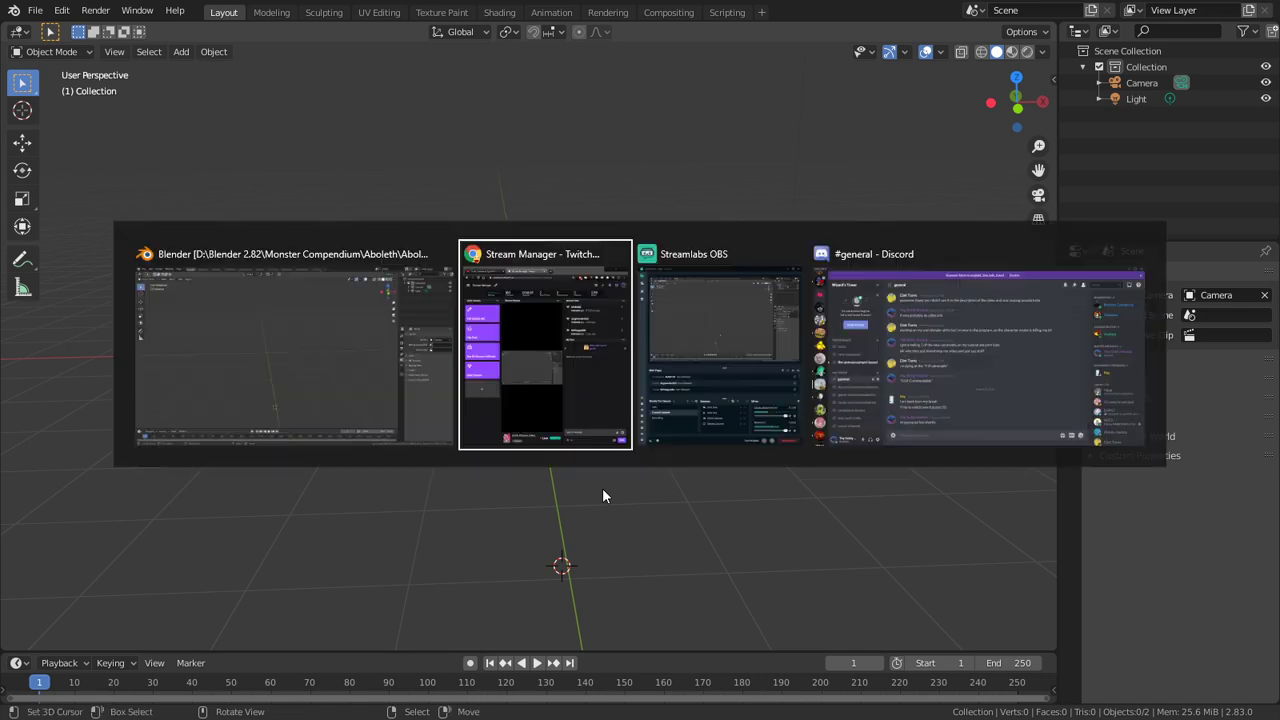
pyautogui.hotkey('alt', 'Tab')
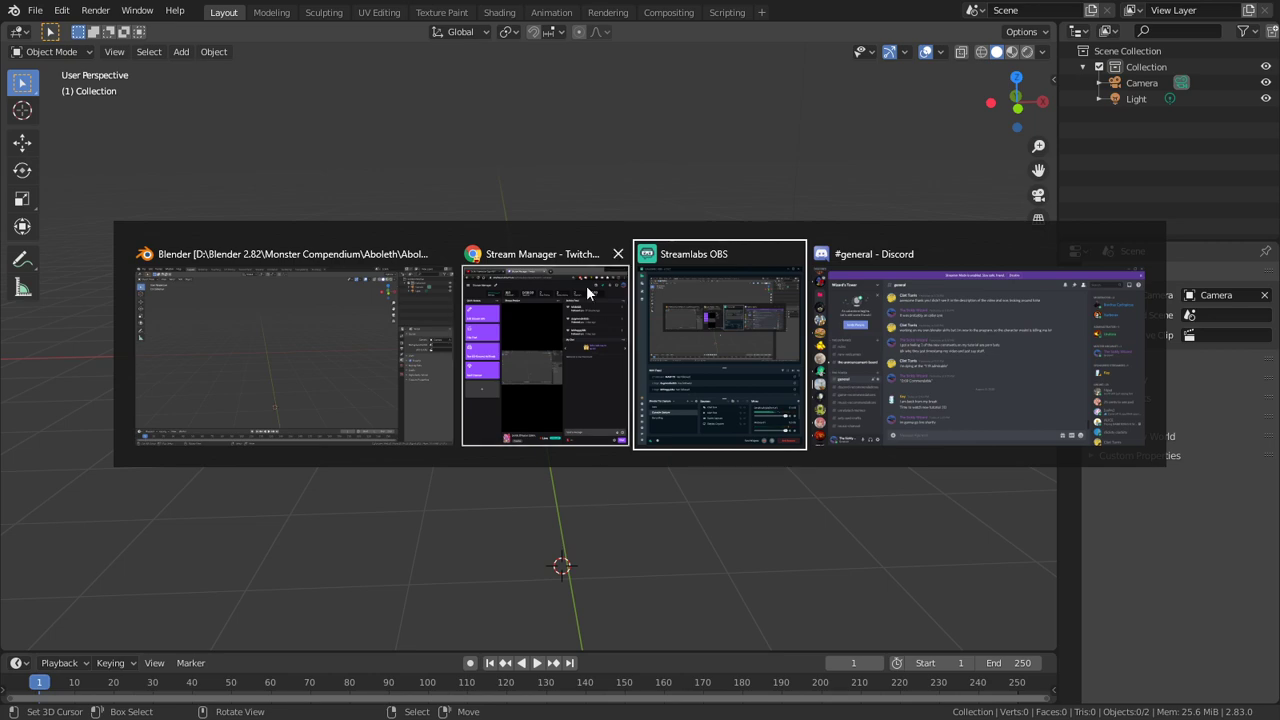
pyautogui.click(586, 290)
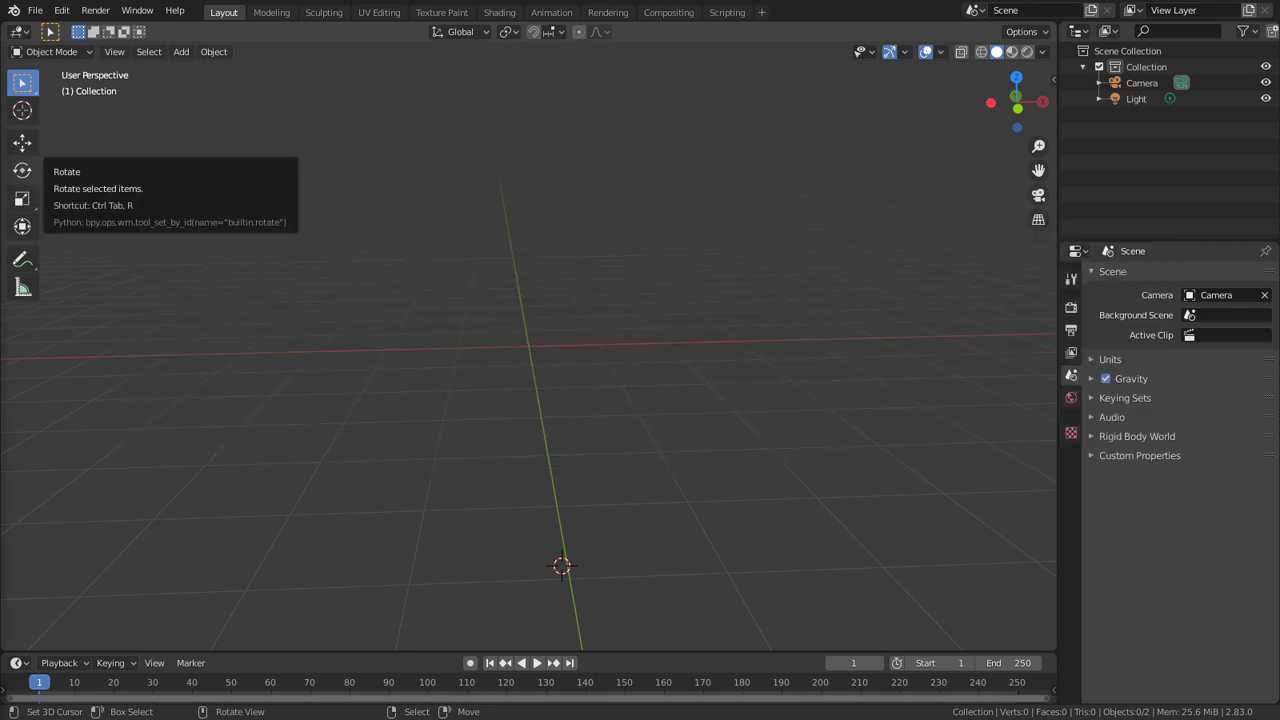
pyautogui.hotkey('alt', 'Tab')
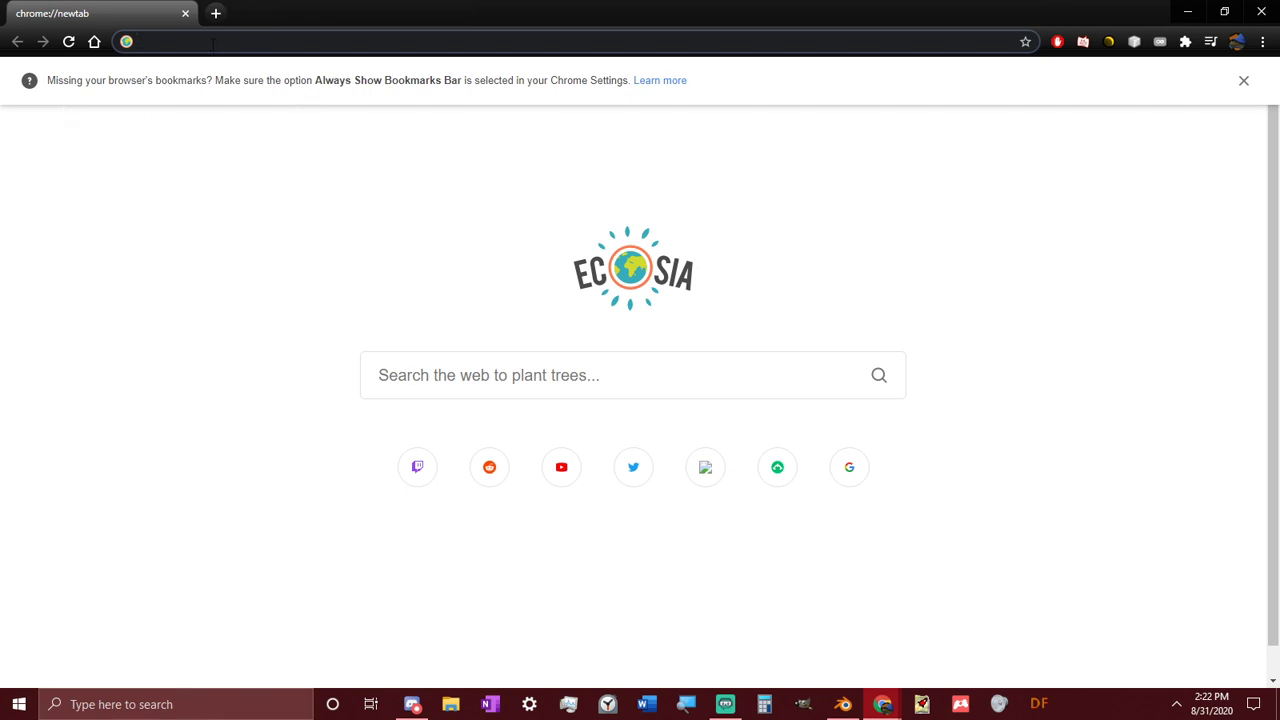
pyautogui.press('F11')
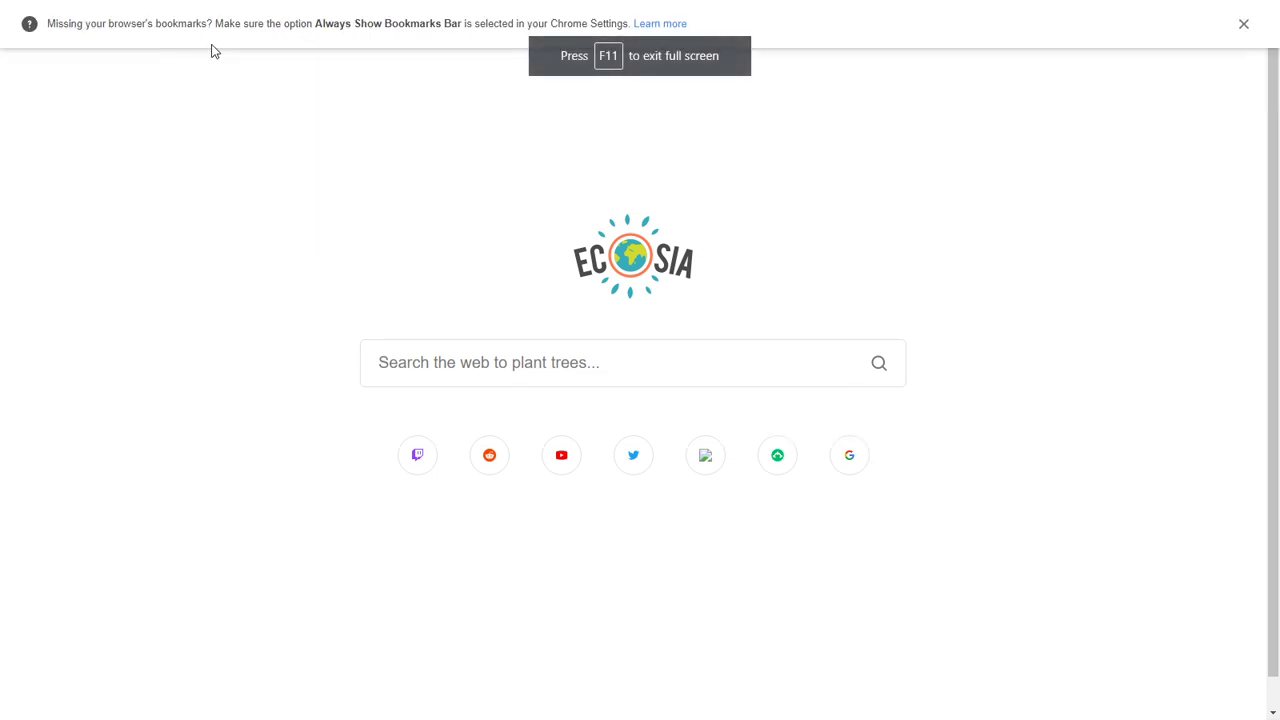
# Step: Search the web for "Aboleth" and open the Forgotten Realms Wiki article
pyautogui.click(551, 381)
pyautogui.write('Aboleth')
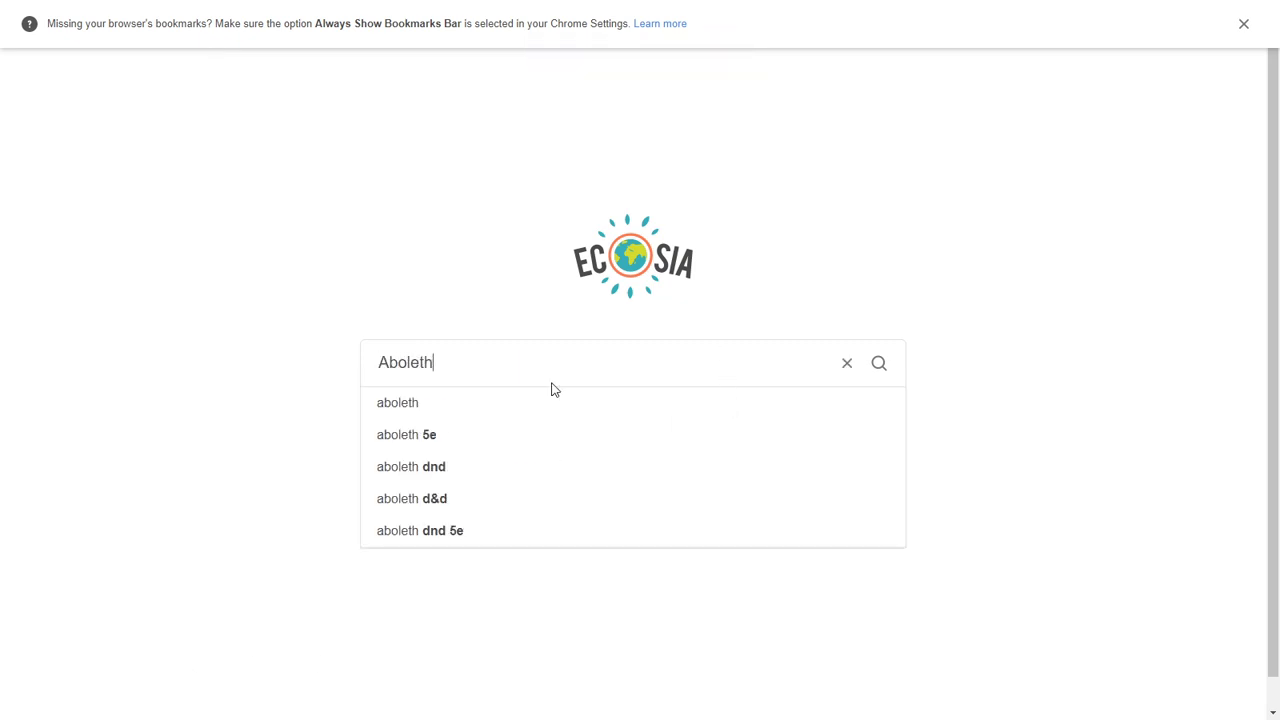
pyautogui.press('Return')
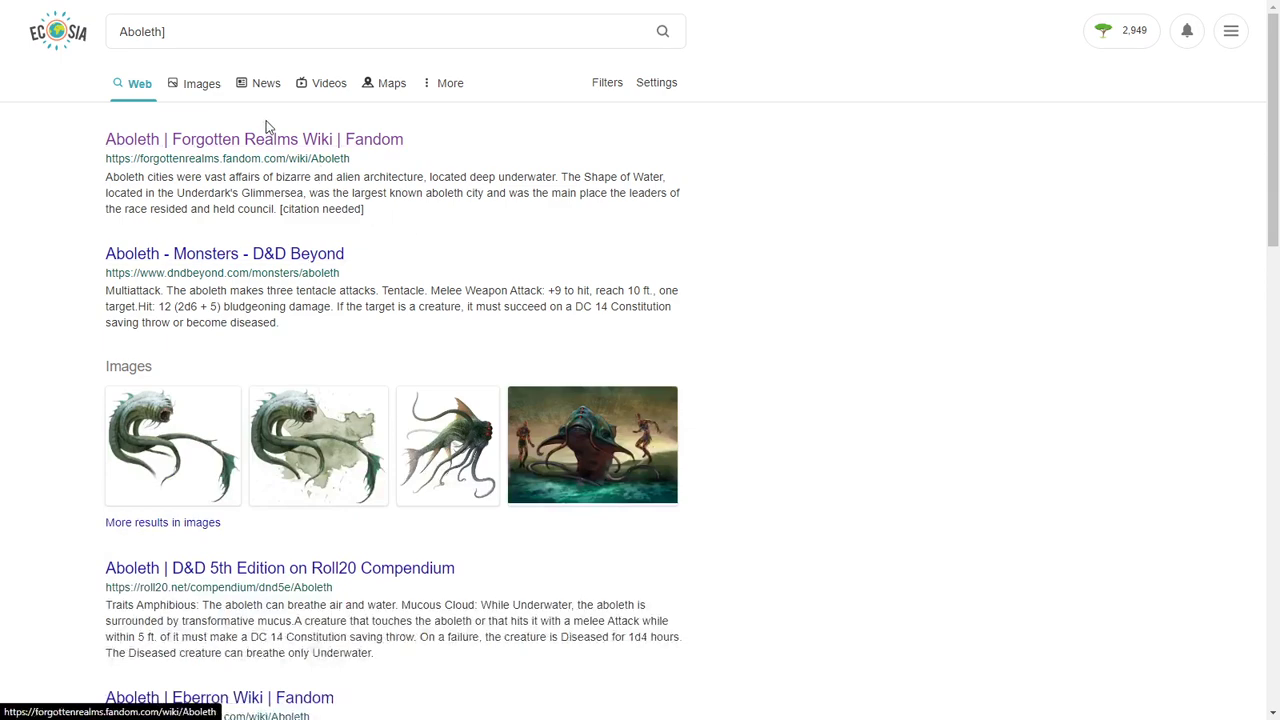
pyautogui.click(251, 140)
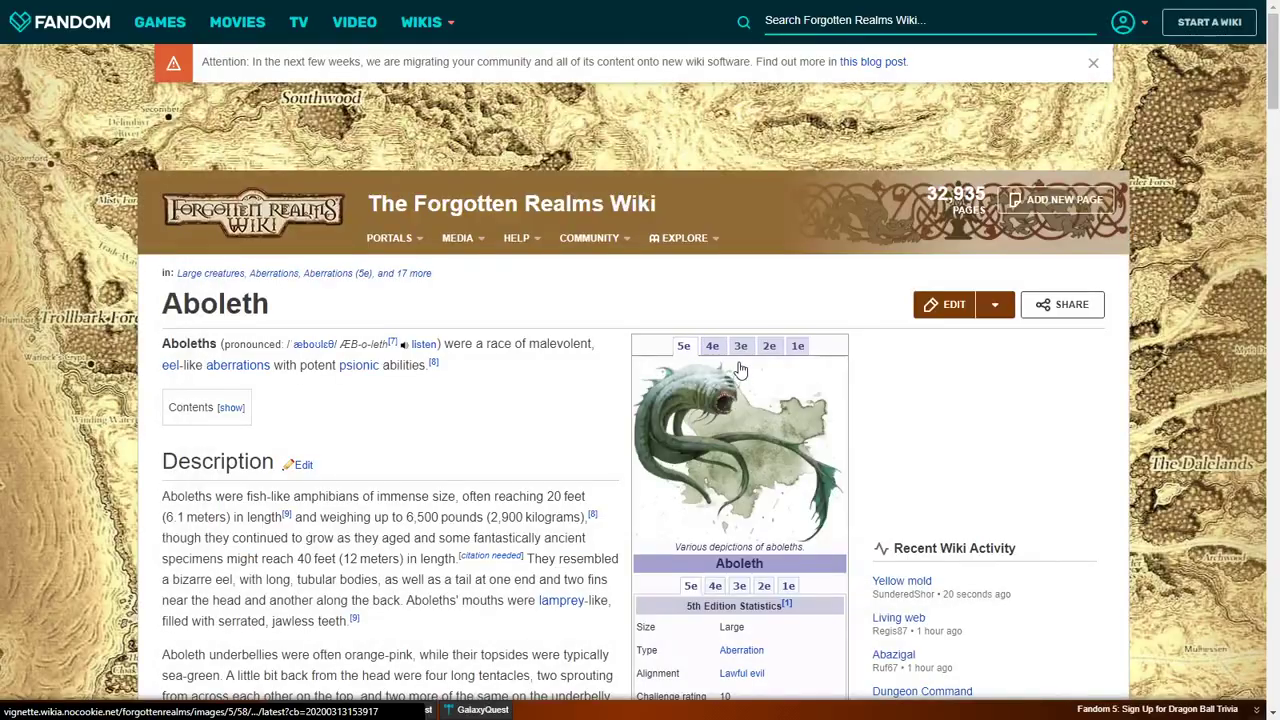
# Step: Open the article's 3e artwork in the image gallery and browse to the 4e aboleth.jpg picture and its image options
pyautogui.click(740, 345)
pyautogui.click(755, 415)
pyautogui.press('Left')
pyautogui.rightClick(701, 391)
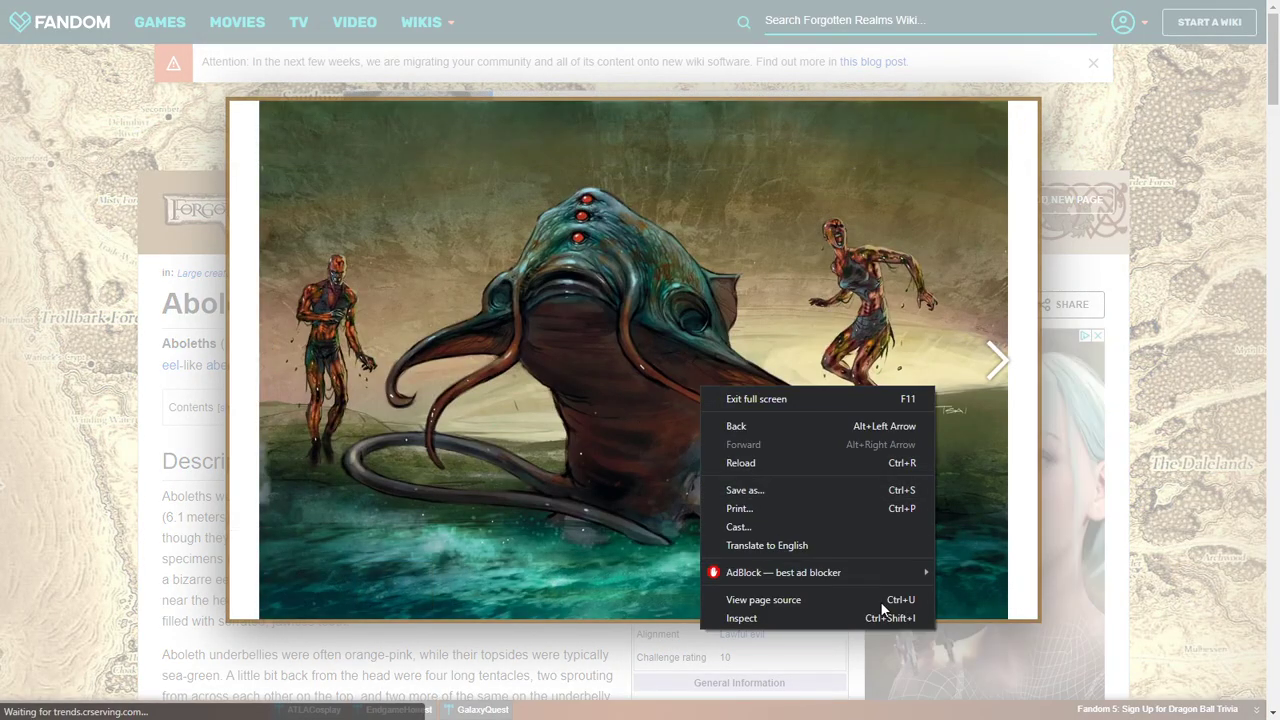
pyautogui.click(600, 371)
pyautogui.rightClick(600, 370)
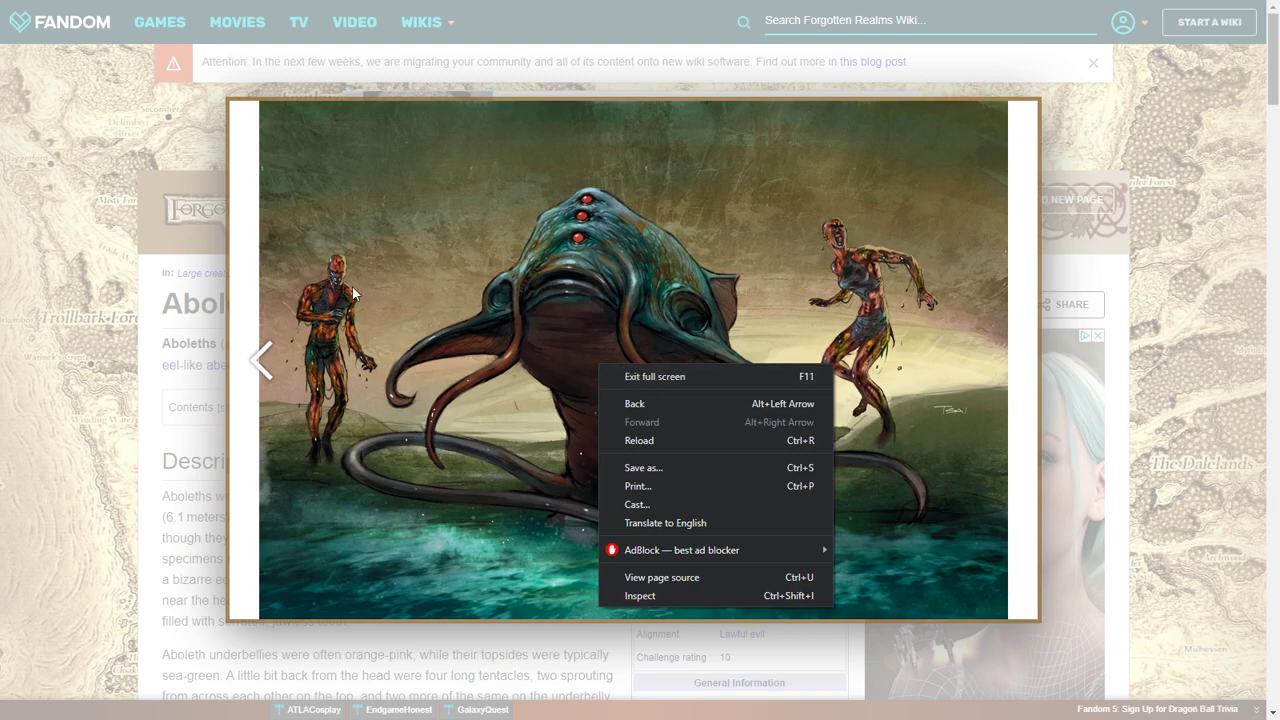
pyautogui.click(704, 379)
pyautogui.rightClick(615, 350)
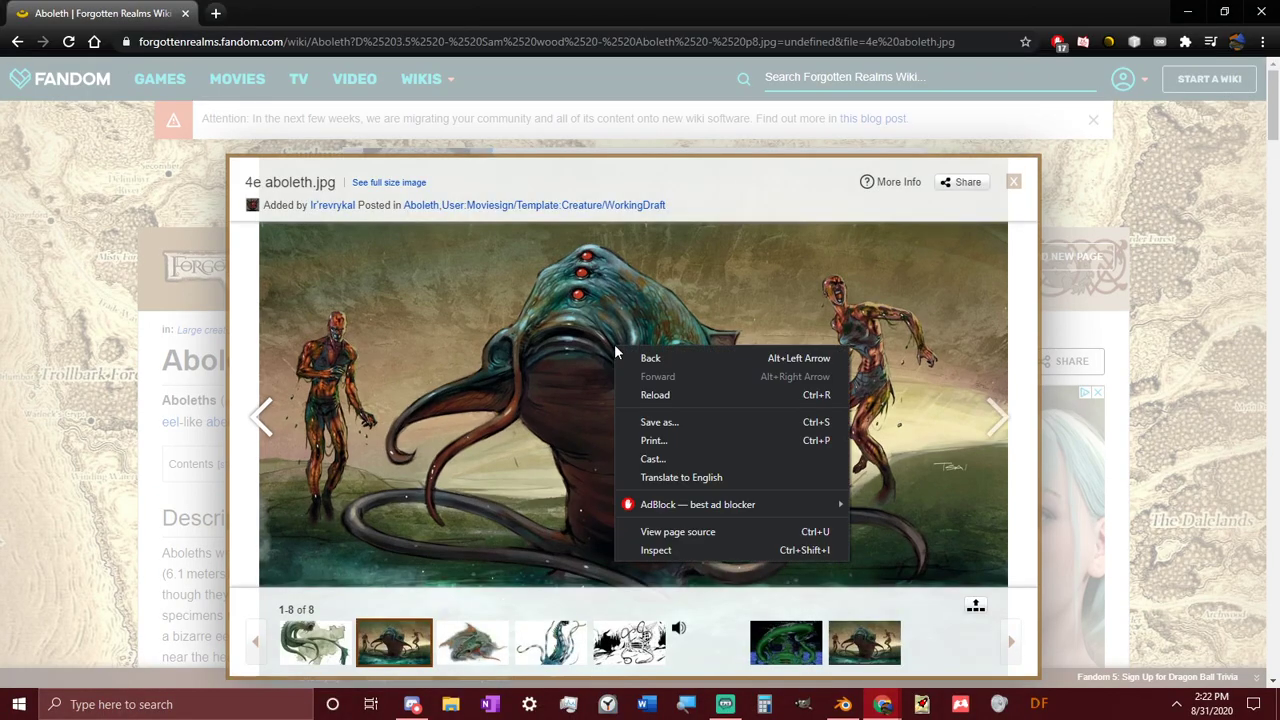
# Step: Display the Monster Manual 5e Aboleth picture in the gallery, copy its image address and load that address in the browser
pyautogui.click(517, 397)
pyautogui.rightClick(496, 285)
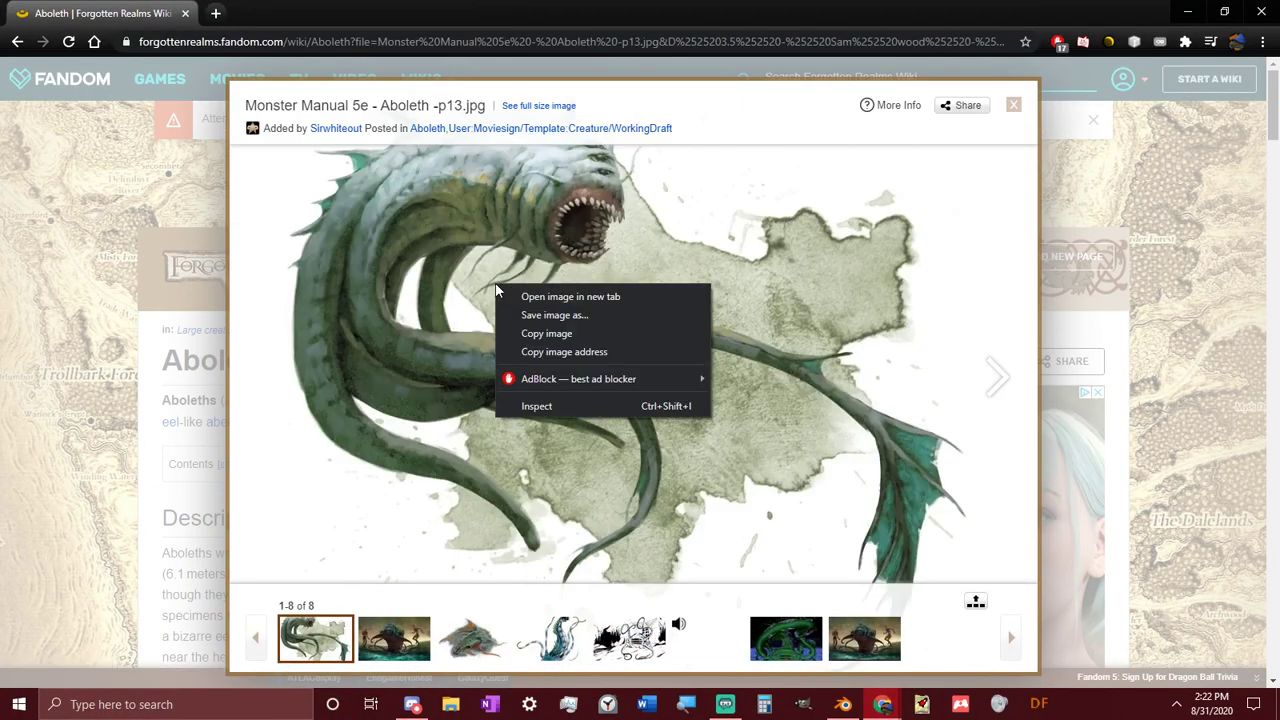
pyautogui.press('Escape')
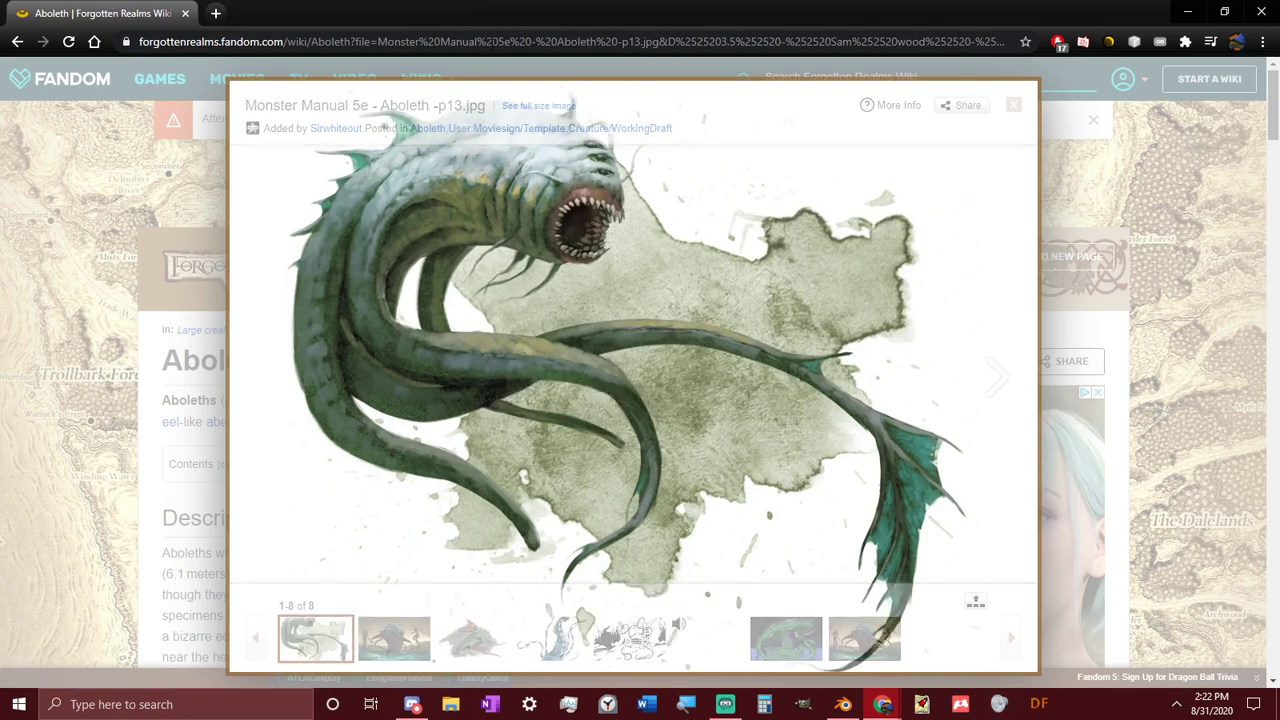
pyautogui.click(473, 44)
pyautogui.hotkey('ctrl', 'v')
pyautogui.press('Return')
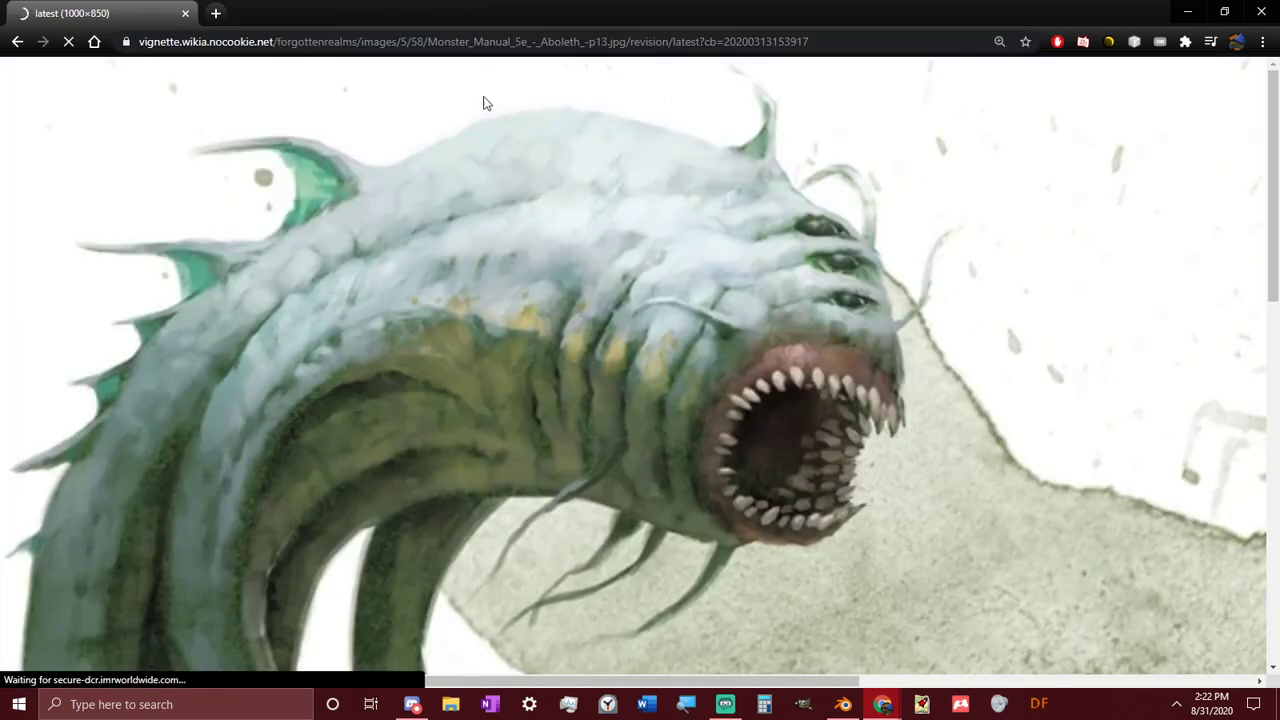
# Step: Show the Aboleth reference image in full screen at 150% zoom
pyautogui.press('F11')
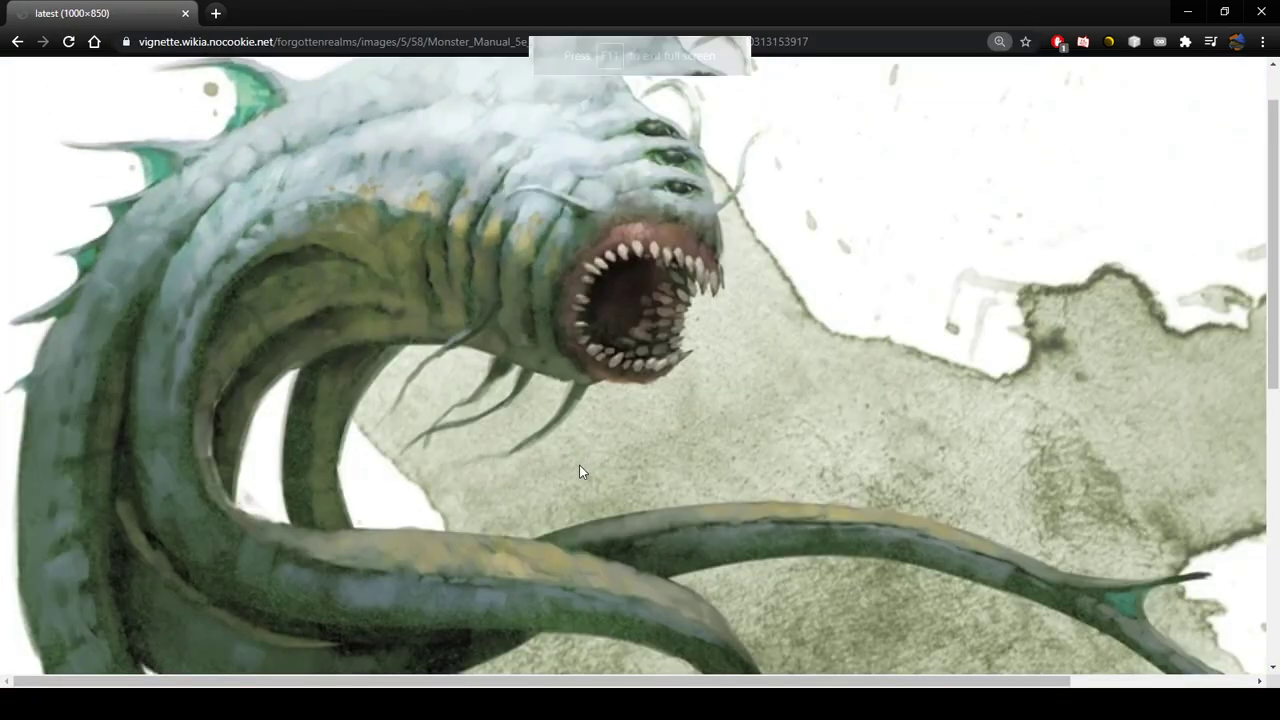
pyautogui.keyDown('ctrl'); pyautogui.scroll(-2, 586, 467); pyautogui.keyUp('ctrl')
pyautogui.scroll(1, 593, 449)
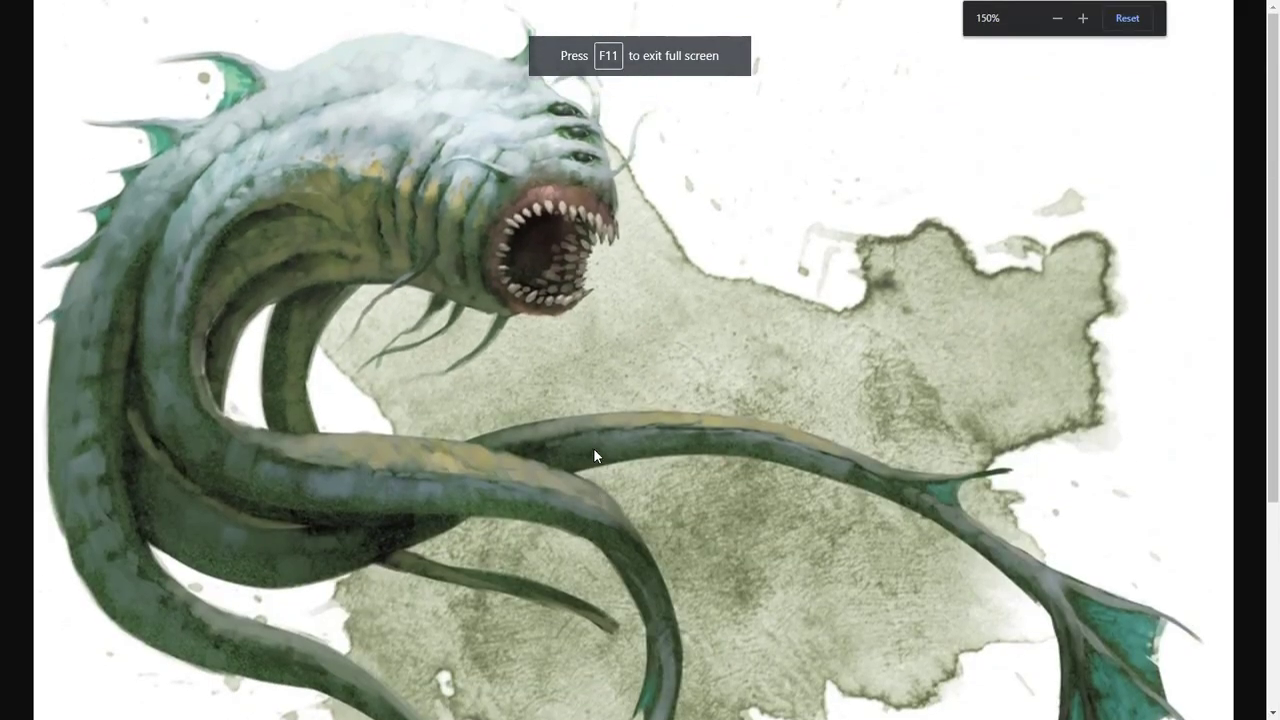